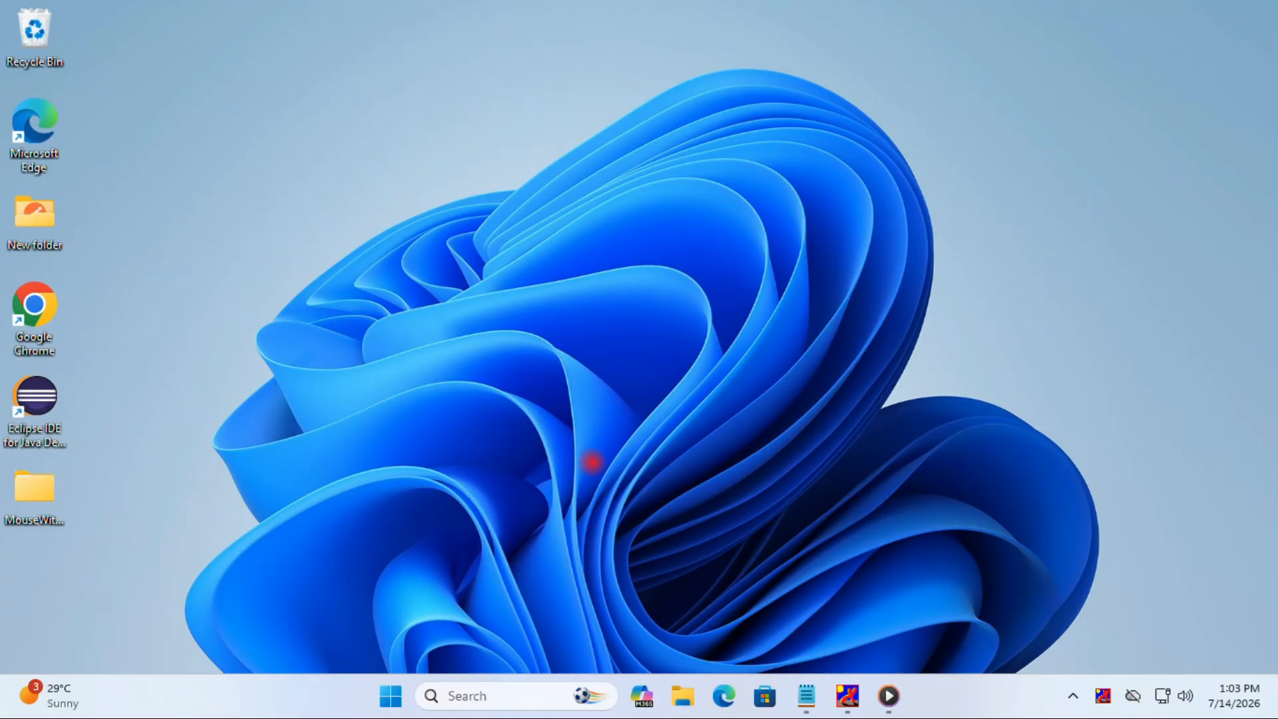
- Open Task Manager and expand the Media Player entry in the list of running processes
right_click(257, 696)
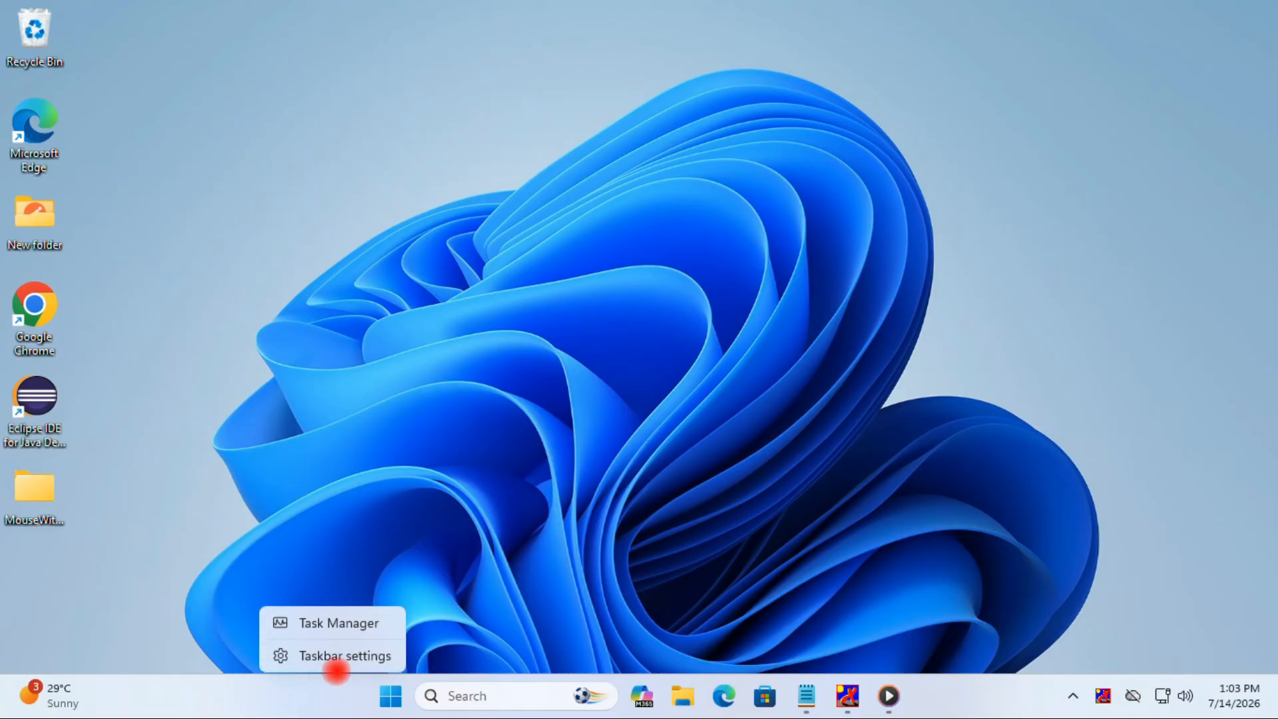
left_click(325, 624)
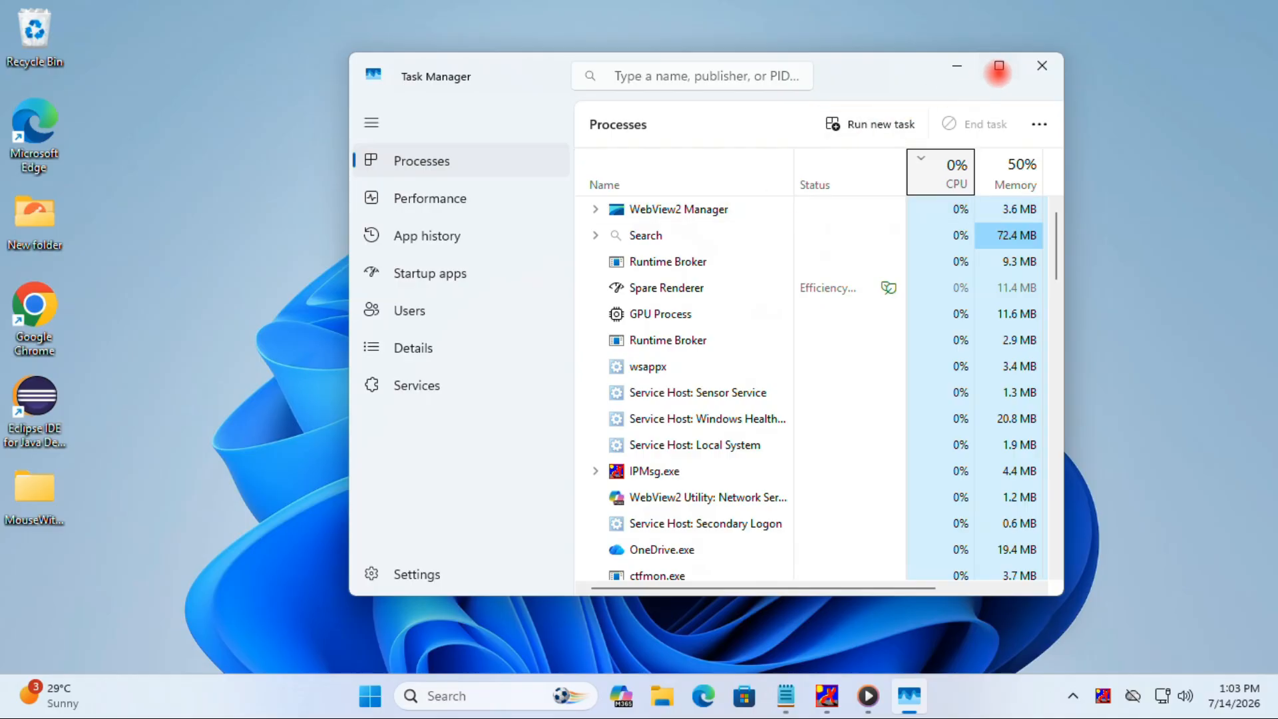
left_click(657, 380)
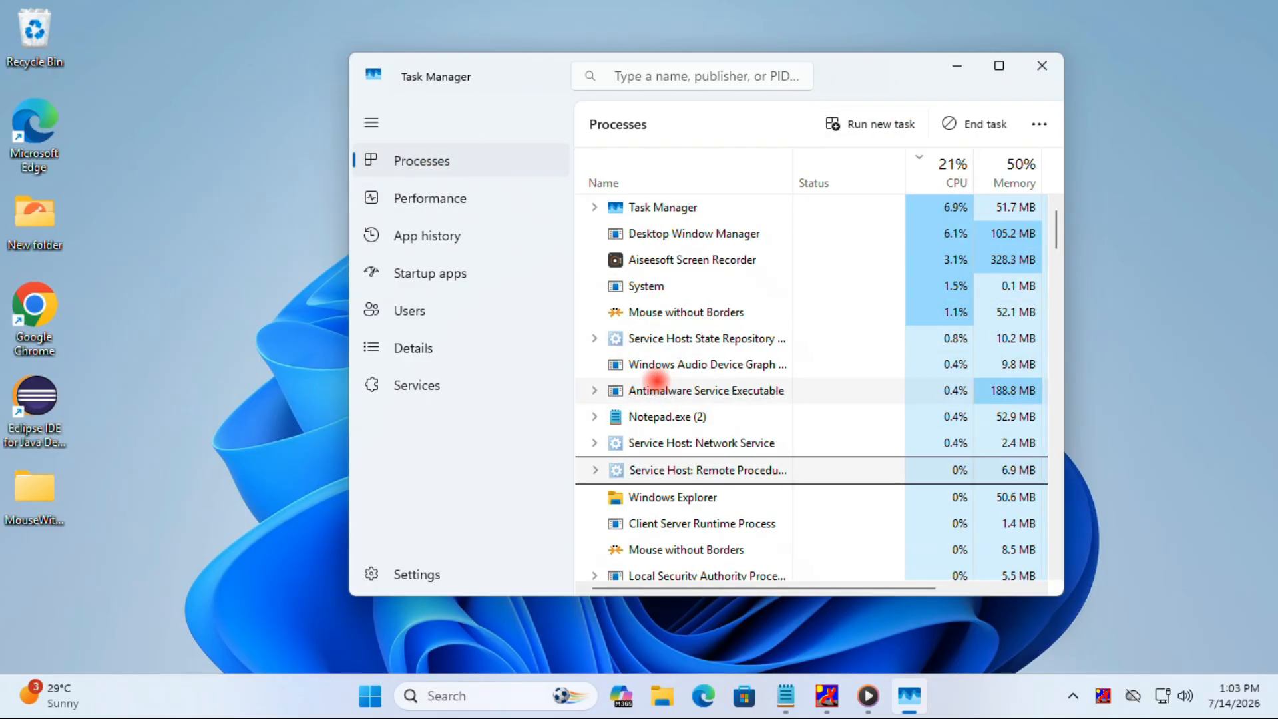
scroll(701, 407, "down", 3)
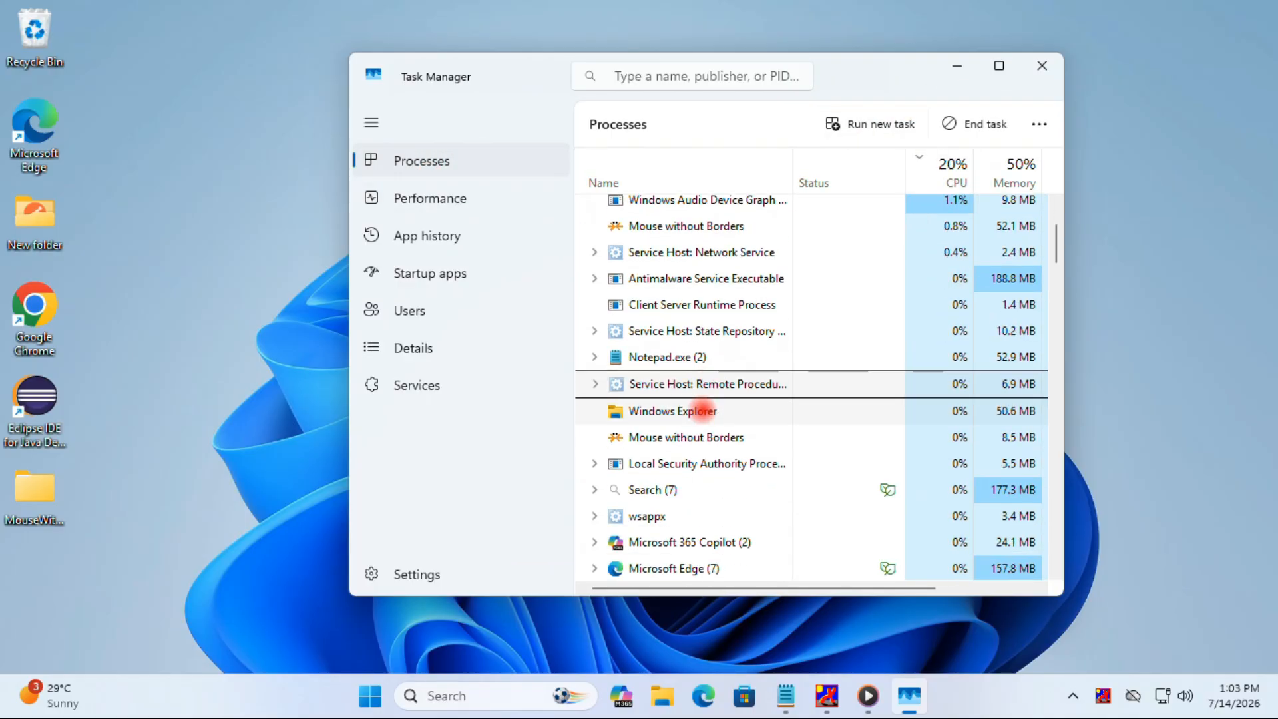
scroll(701, 407, "down", 2)
left_click(650, 425)
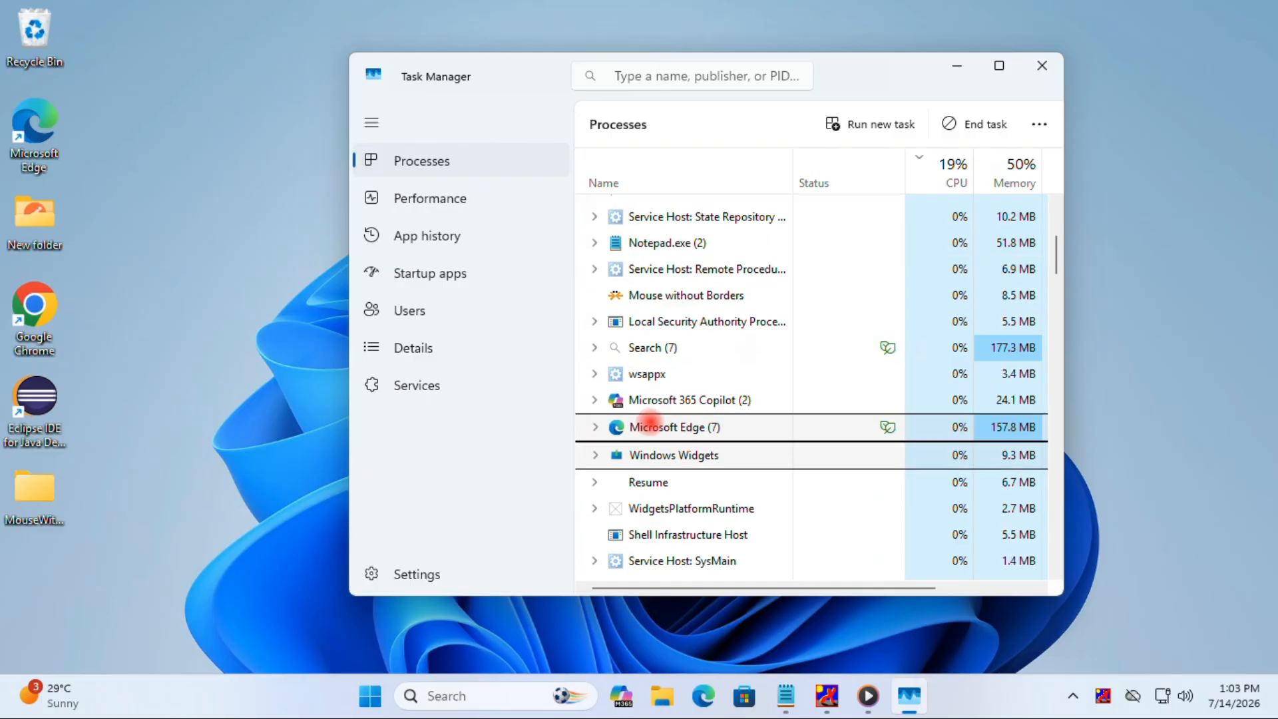
scroll(653, 414, "down", 2)
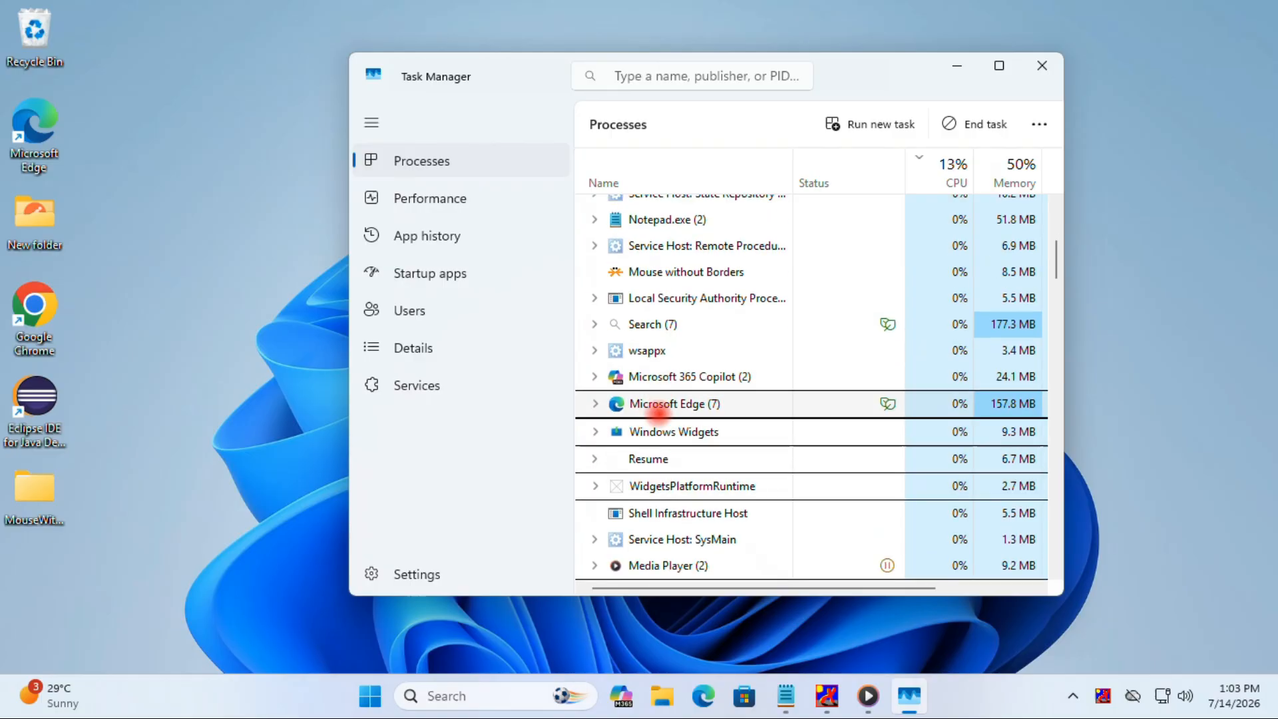
left_click(595, 458)
left_click(595, 459)
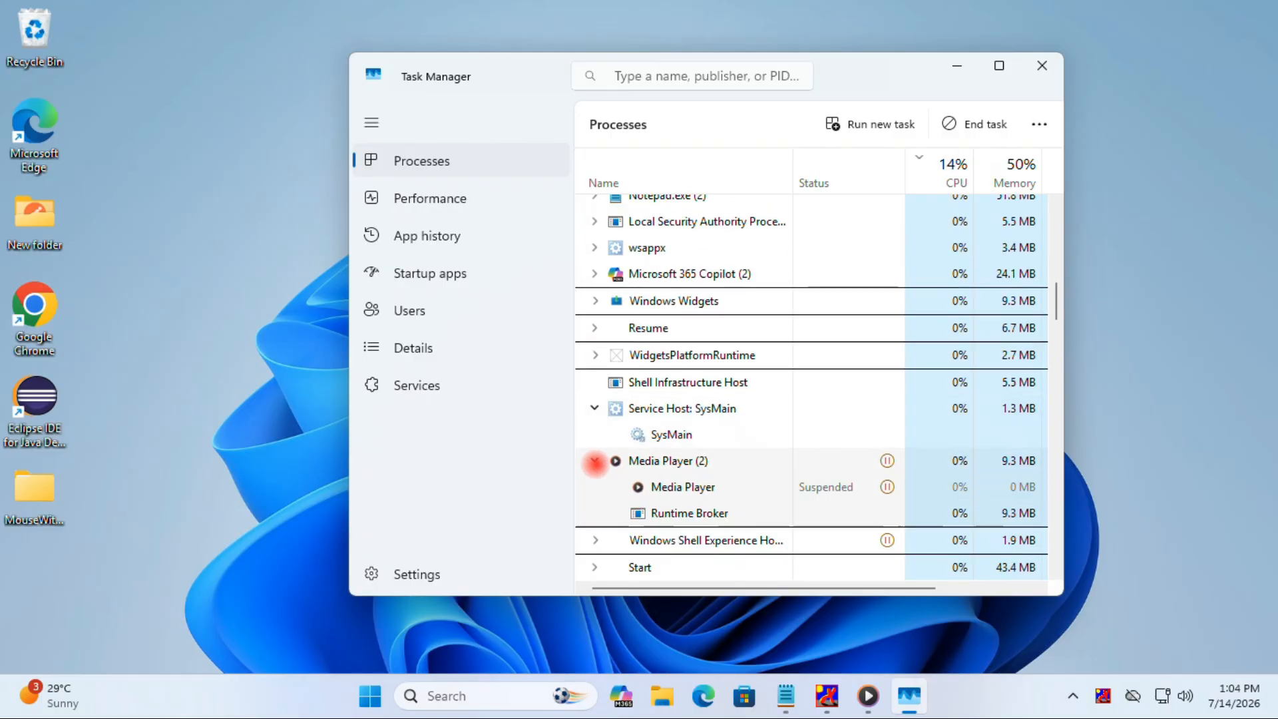
- End the Media Player task and close Task Manager
right_click(659, 464)
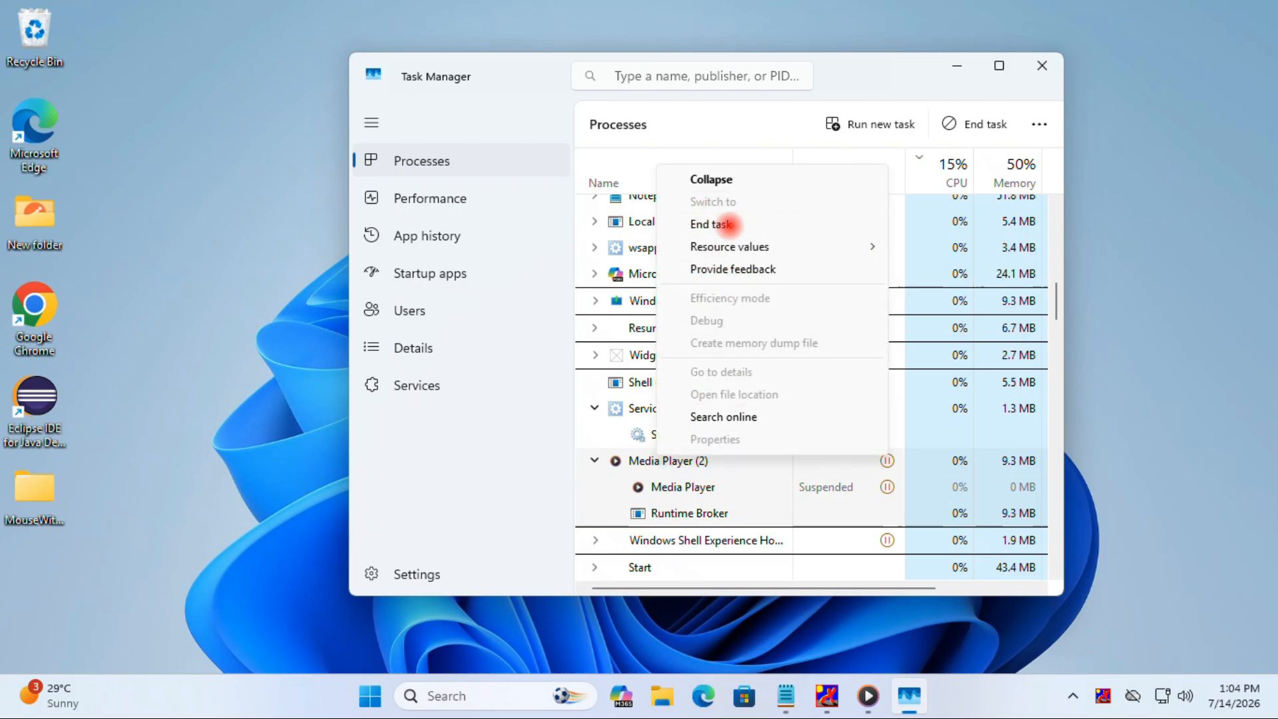
left_click(731, 224)
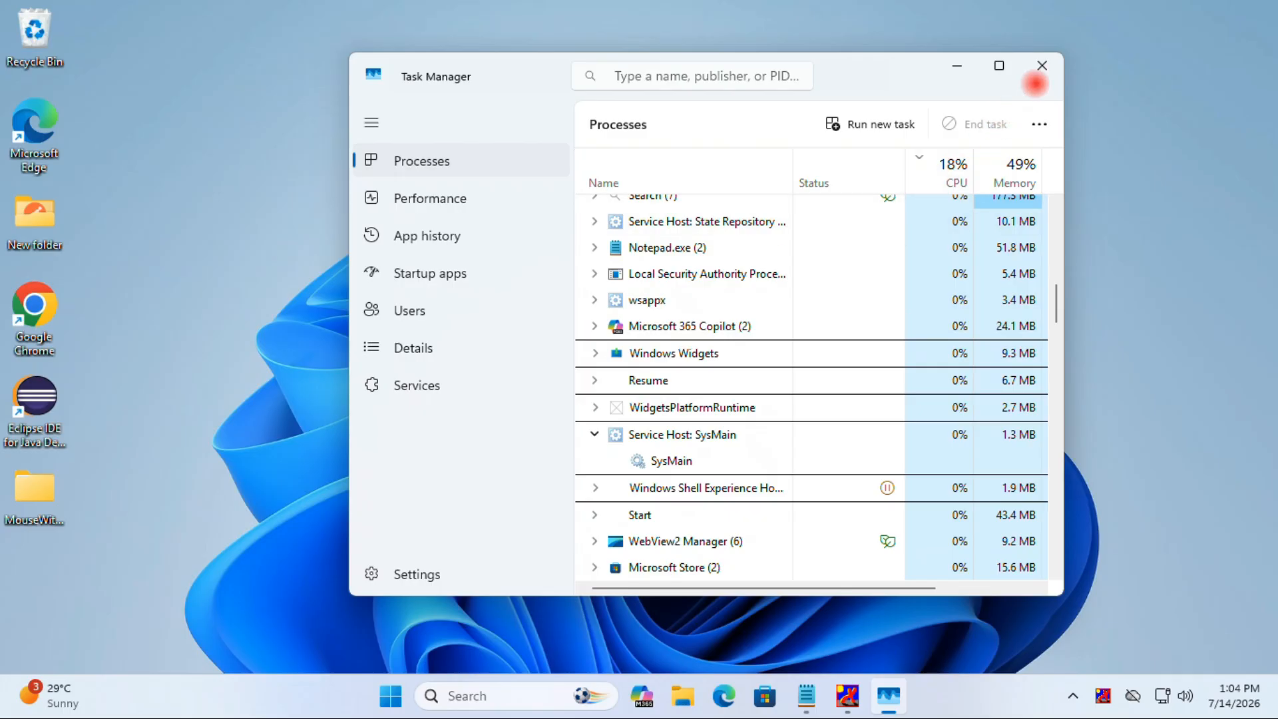
left_click(1042, 65)
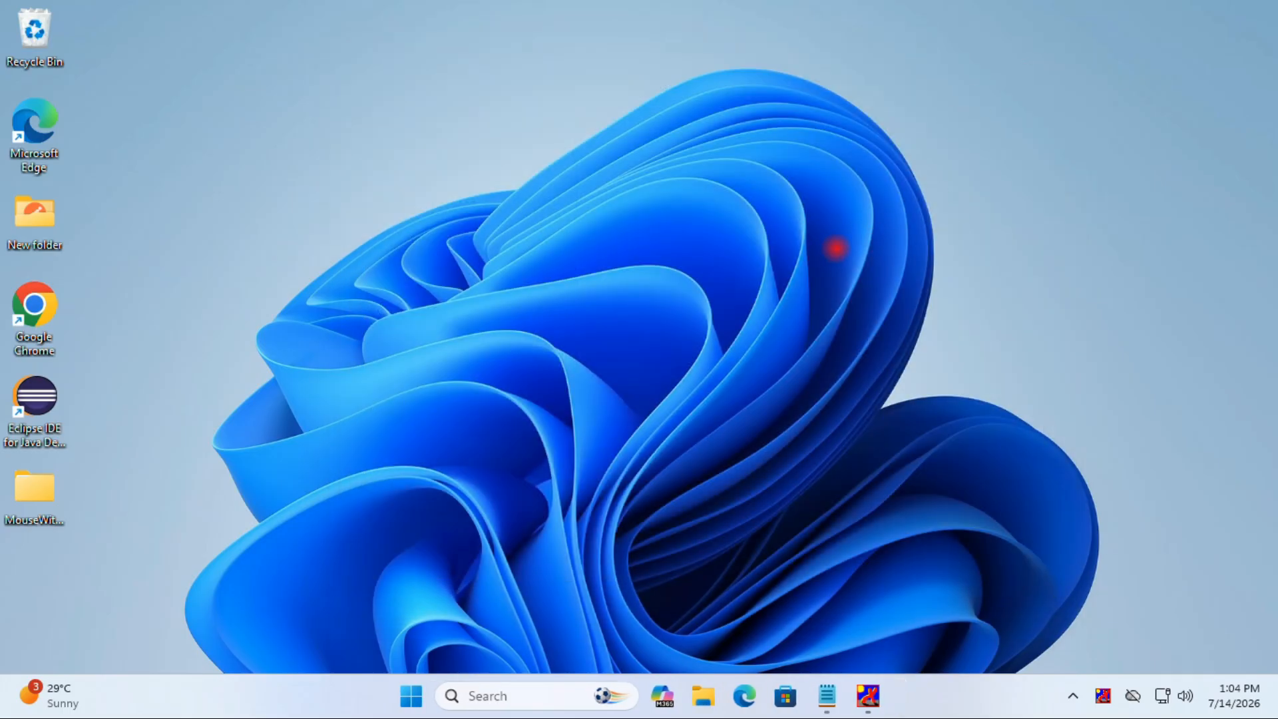
- Open the Run dialog, move it to the middle of the desktop and enter "msdt.exe -id WindowsMediaPlayerConfigurationDiagnostic"
right_click(410, 697)
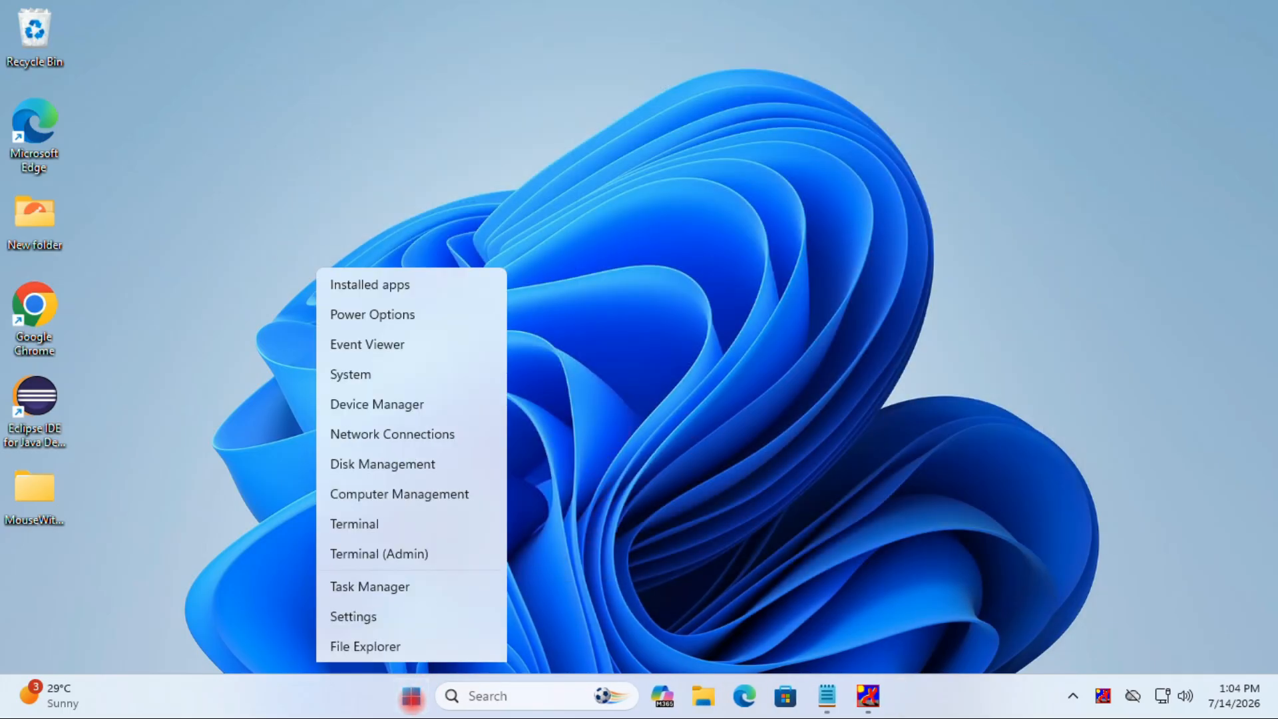
left_click(412, 583)
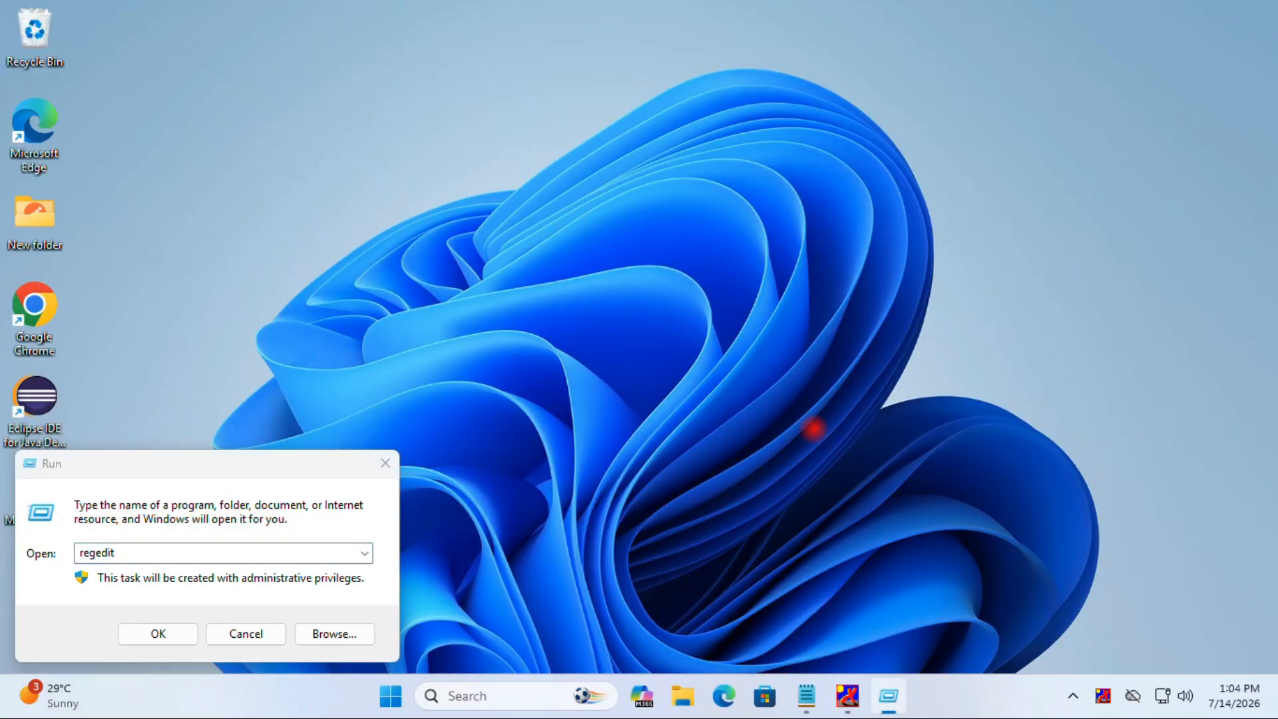
left_click(299, 476)
left_click_drag(306, 459, 690, 381)
type("msdt.exe -id WindowsMediaPlayerConfigurationDiagnostic")
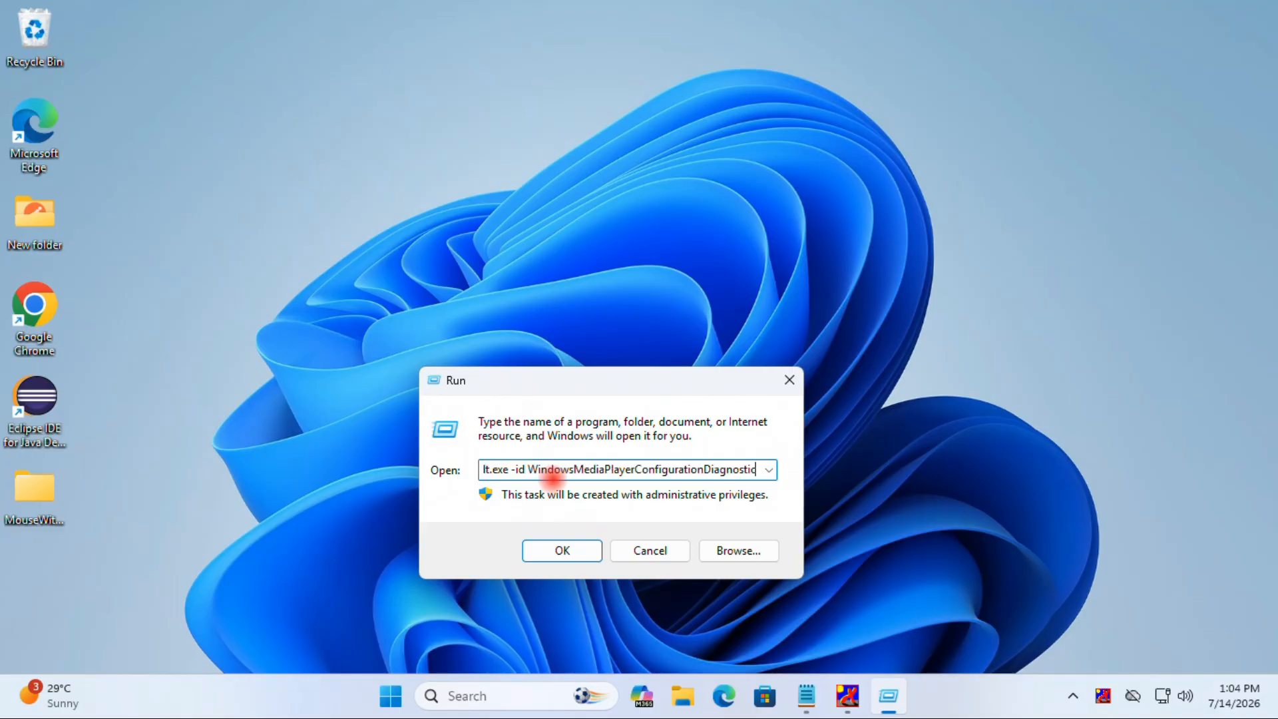
- Switch to the "How To Fix All Windows Media Player Errors" note in Notepad, add "msdt.exe -id WindowsMediaPlayerConfigurationDiagnostic" below the title and highlight it
mouse_move(806, 696)
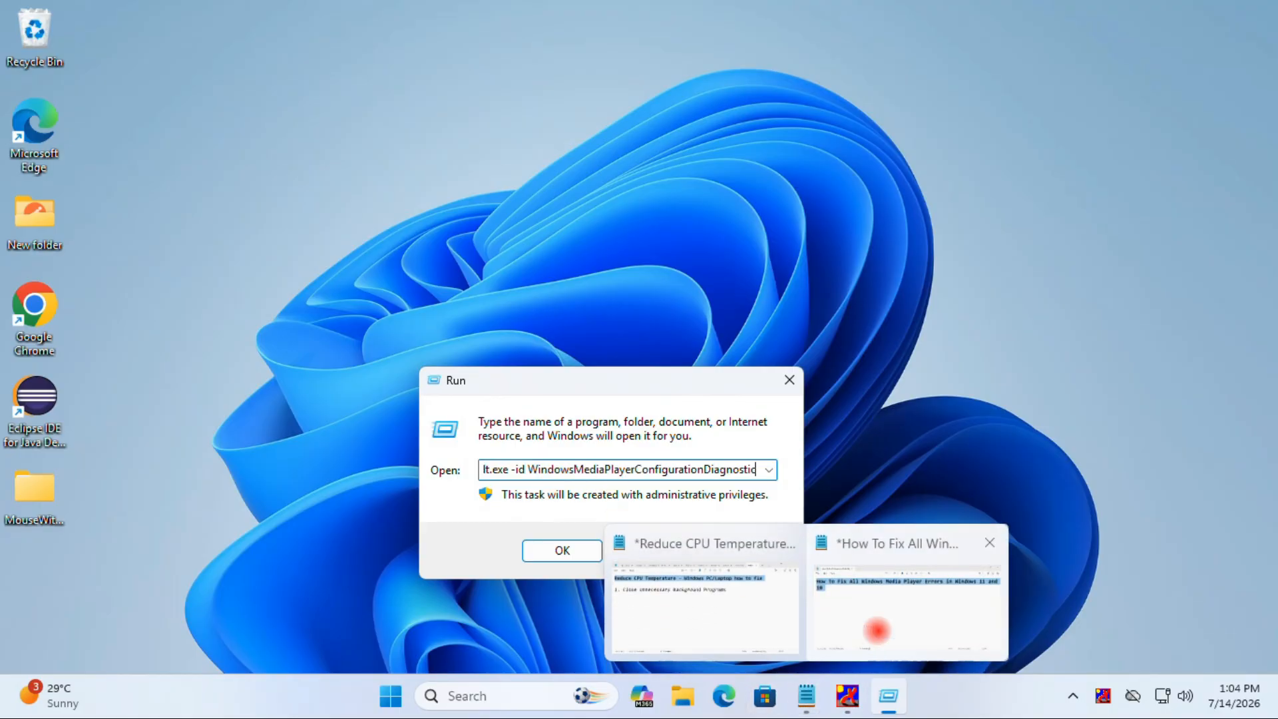
left_click(876, 625)
left_click(371, 399)
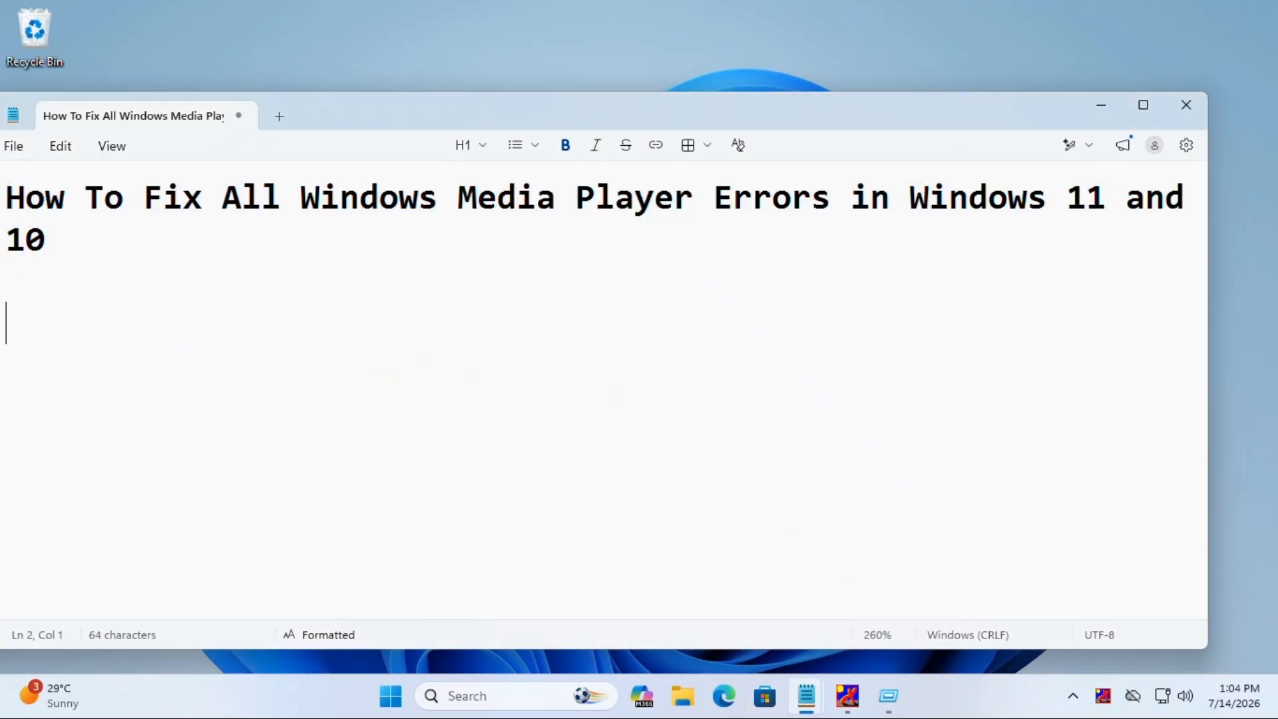
type("msdt.exe -id WindowsMediaPlayerConfigurationDiagnostic")
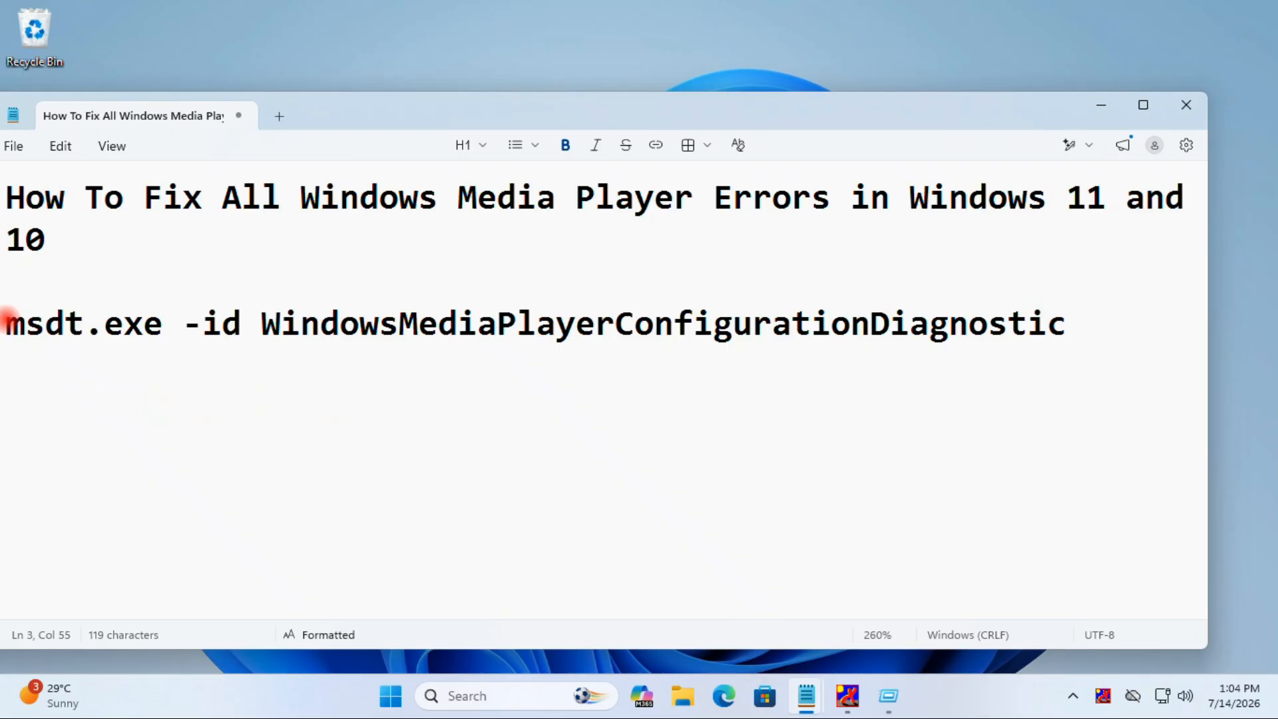
mouse_move(8, 324)
left_mouse_down()
mouse_move(1086, 347)
mouse_move(3, 325)
left_mouse_up()
left_click(1082, 330)
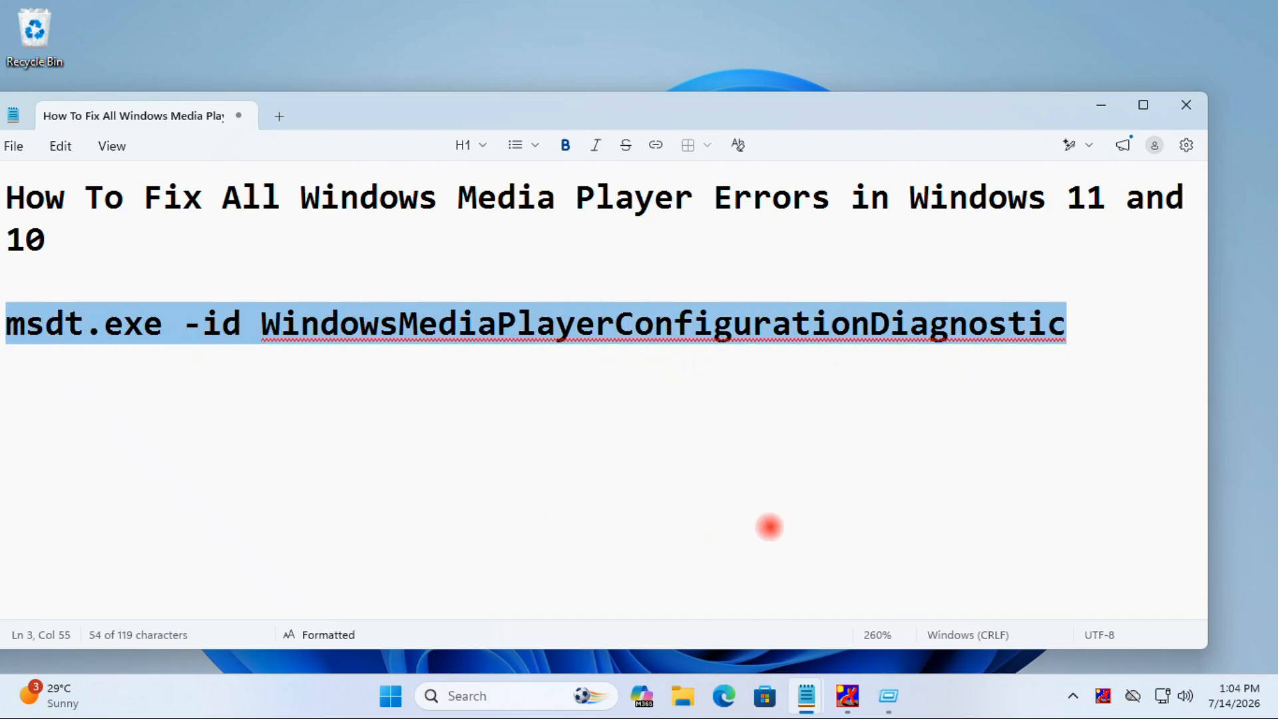
- Return to the Run dialog and execute the entered msdt.exe diagnostic command
left_click(889, 696)
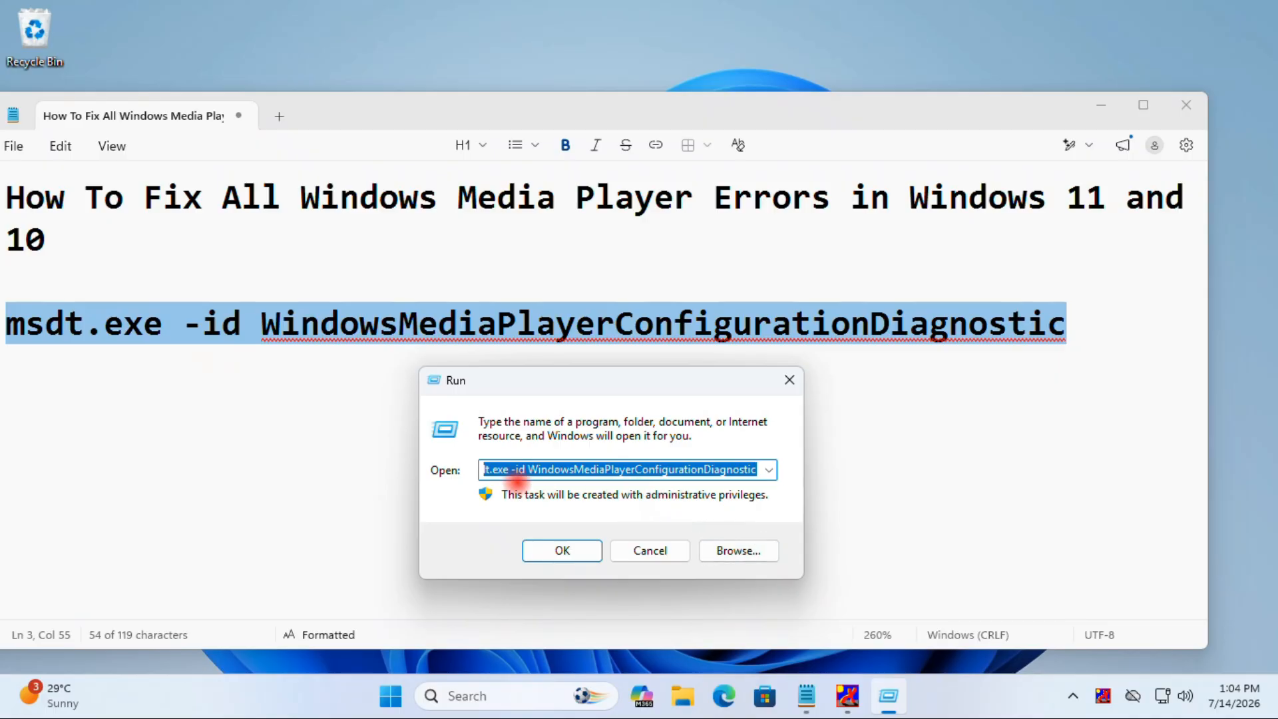
left_click(736, 470)
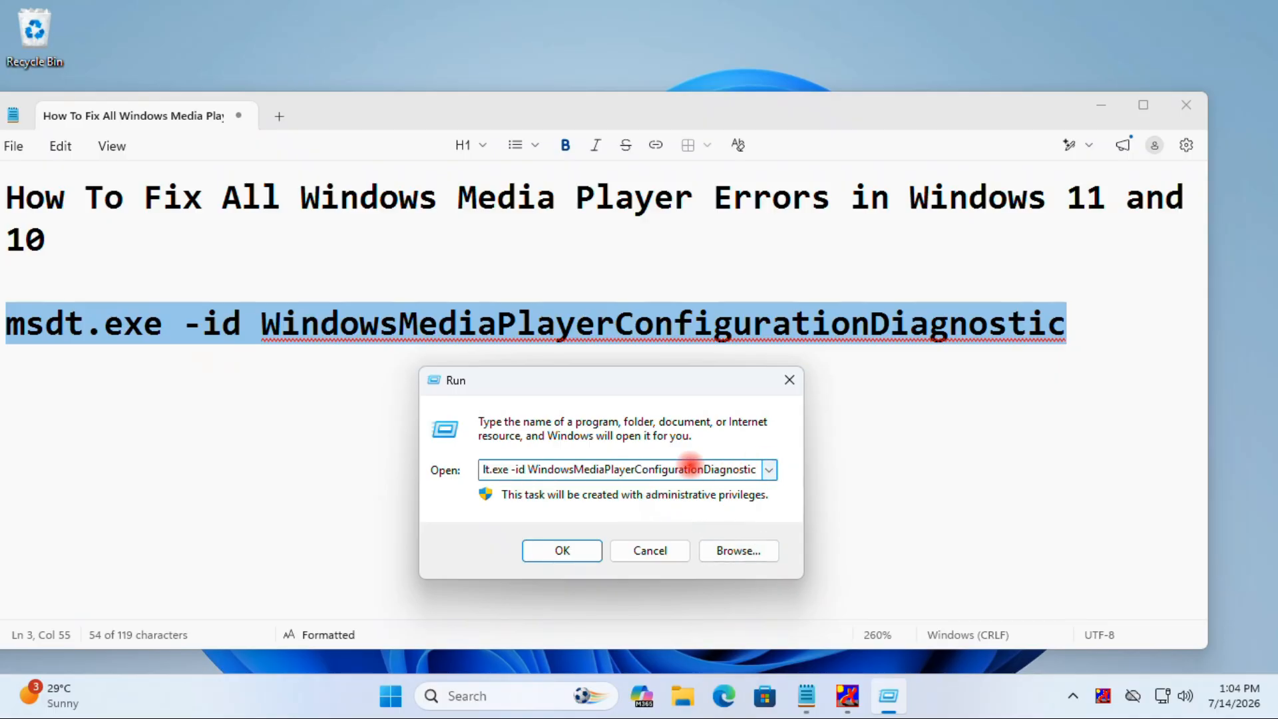
left_click(562, 549)
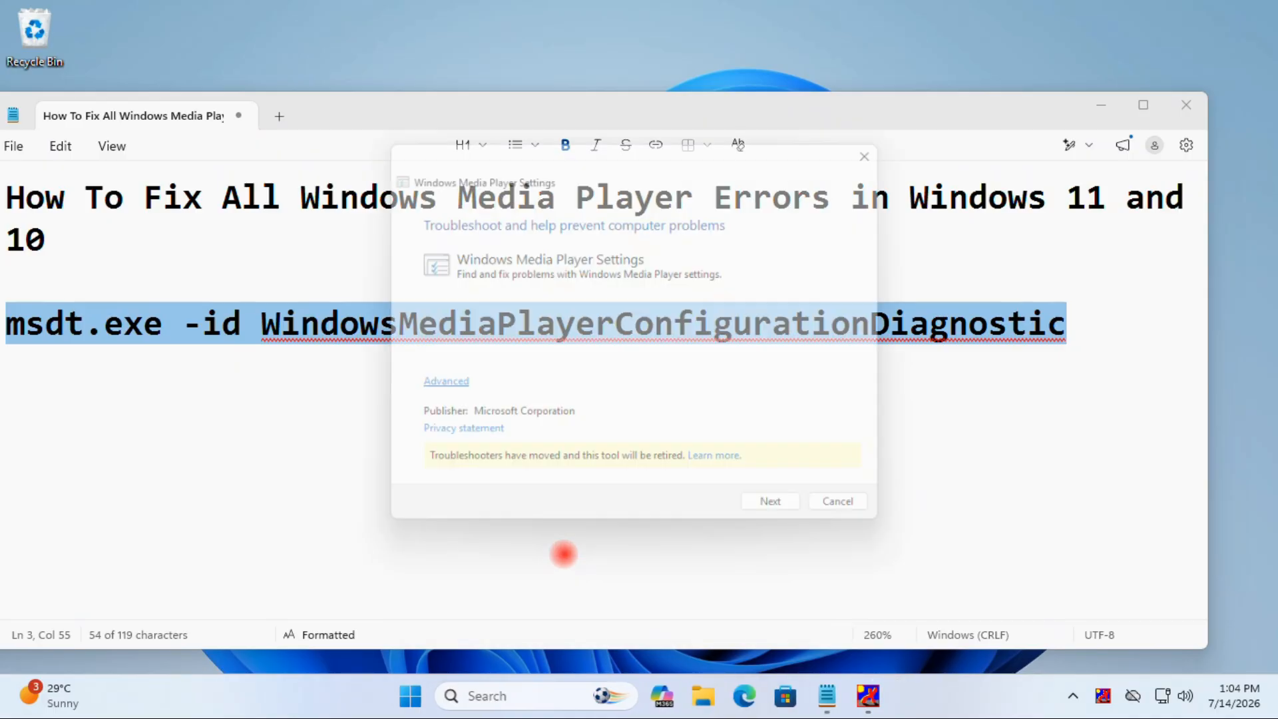
- Rearrange the troubleshooter and Notepad windows so the troubleshooter sits above the note text
left_click_drag(591, 149, 661, 80)
left_click_drag(1007, 120, 1053, 404)
left_click(804, 78)
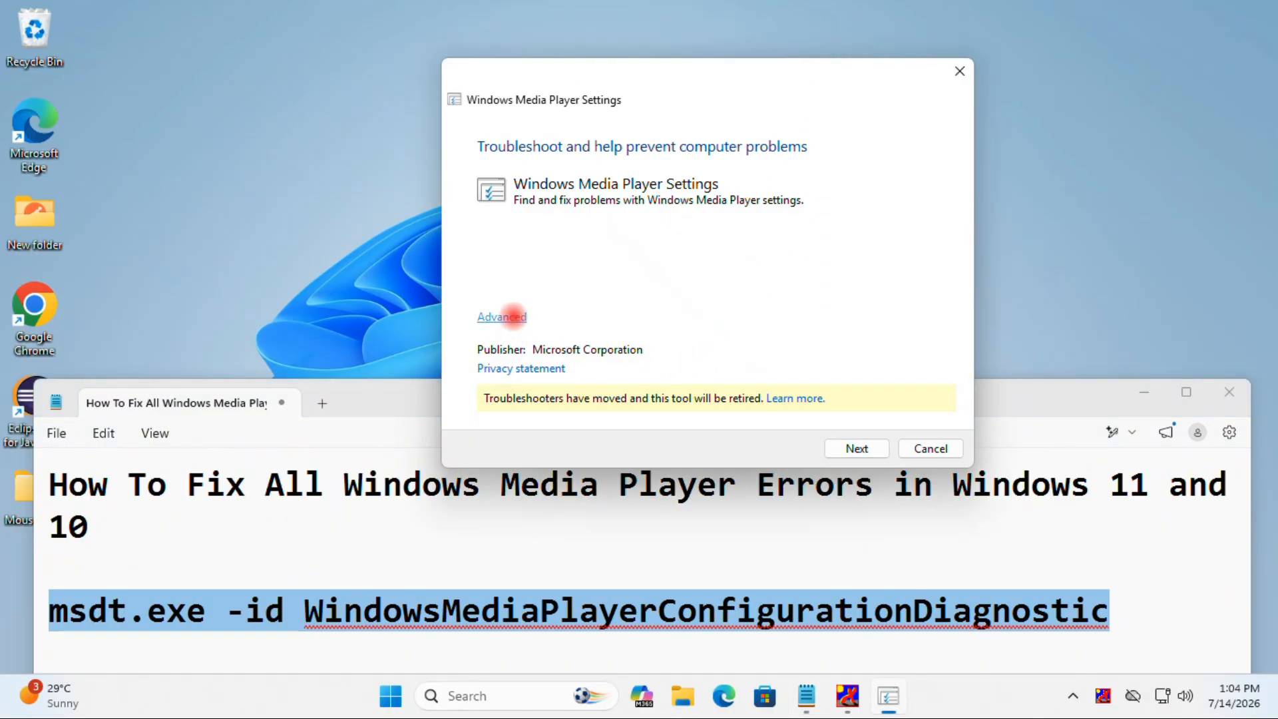
- Show the advanced repair option, run the Windows Media Player Settings troubleshooter with the reset-to-default fix applied, and close it
left_click(498, 317)
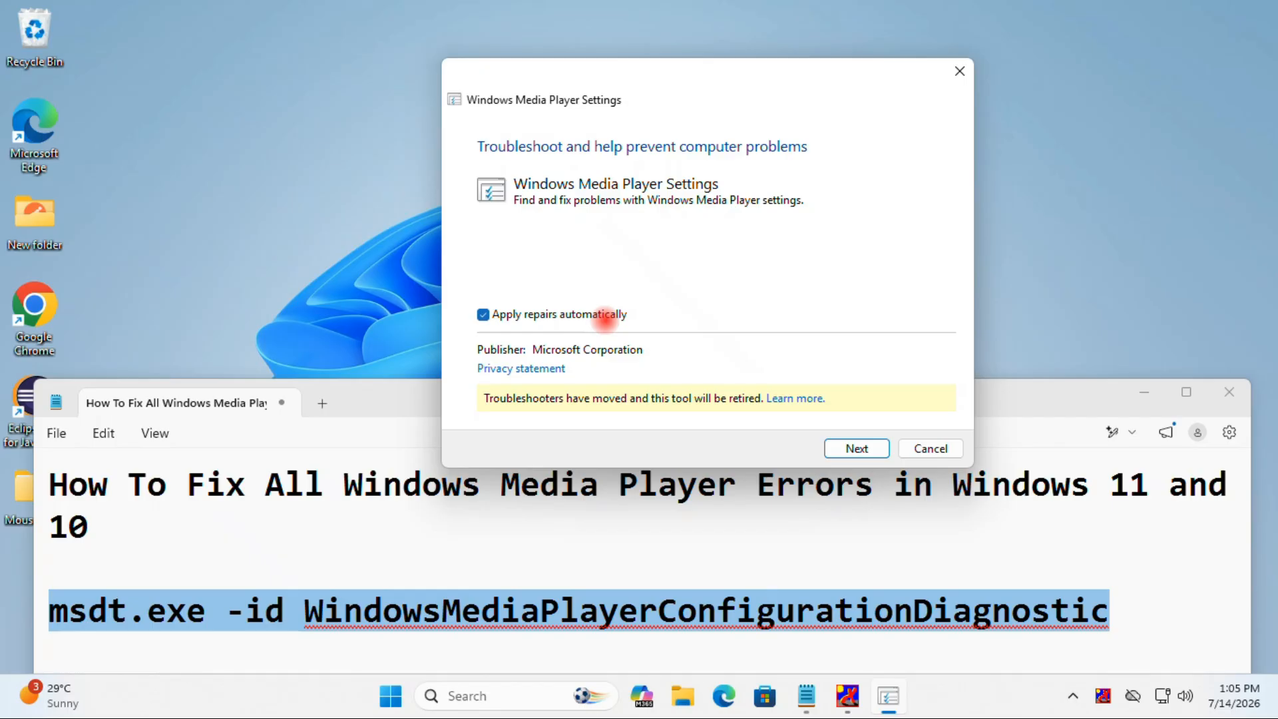
left_click(868, 450)
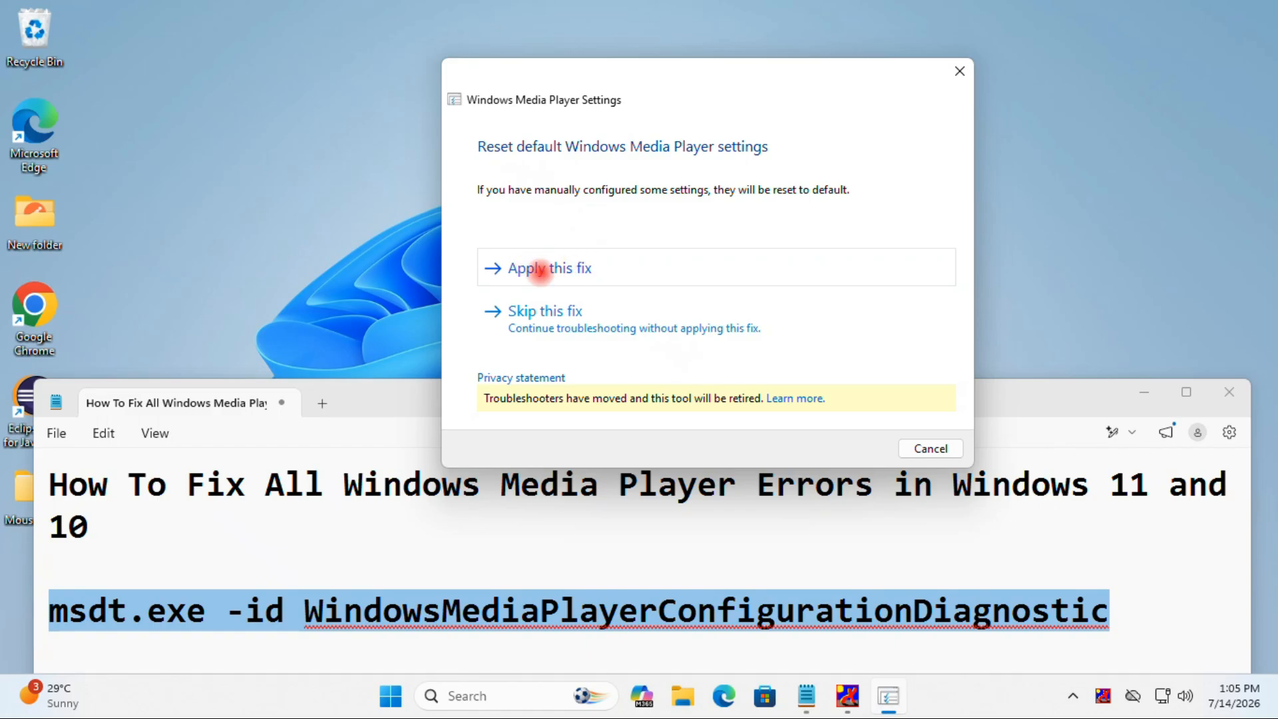
left_click(541, 269)
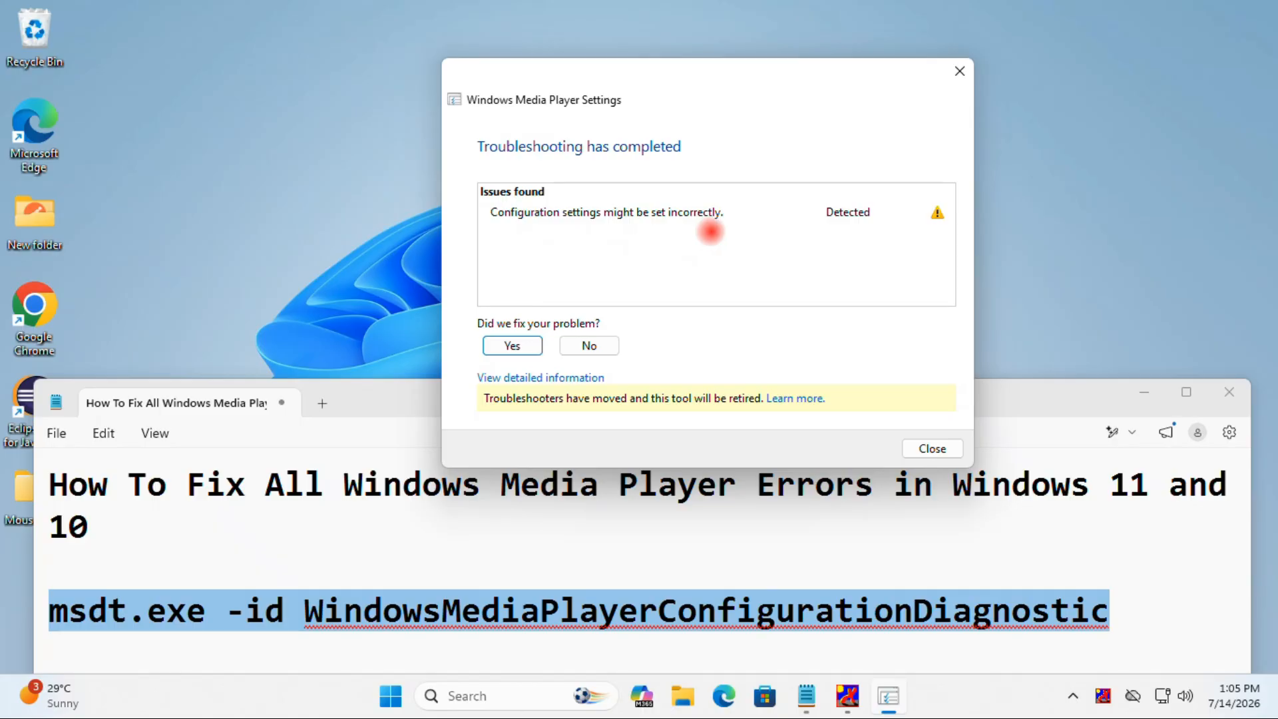
left_click(933, 448)
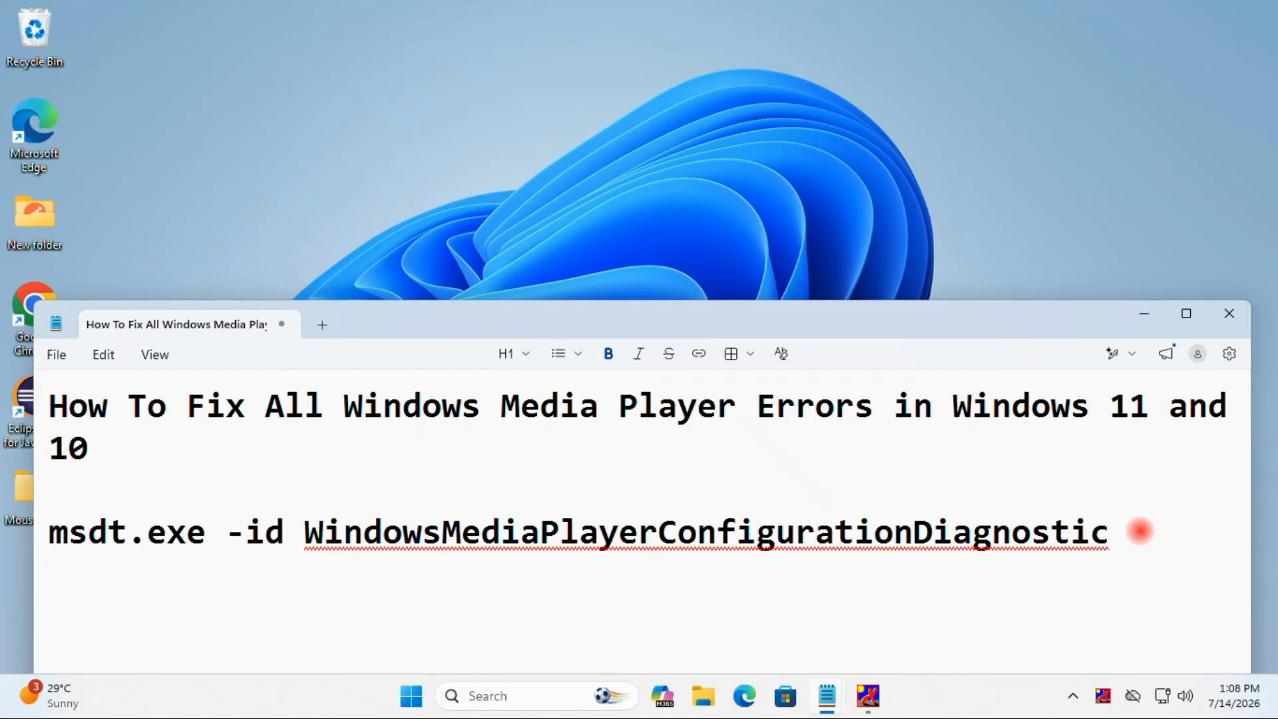
- Add the line "Clear Windows Media Player Database" to the note, highlight it and minimize Notepad
type("Clear Windows Media Player Database")
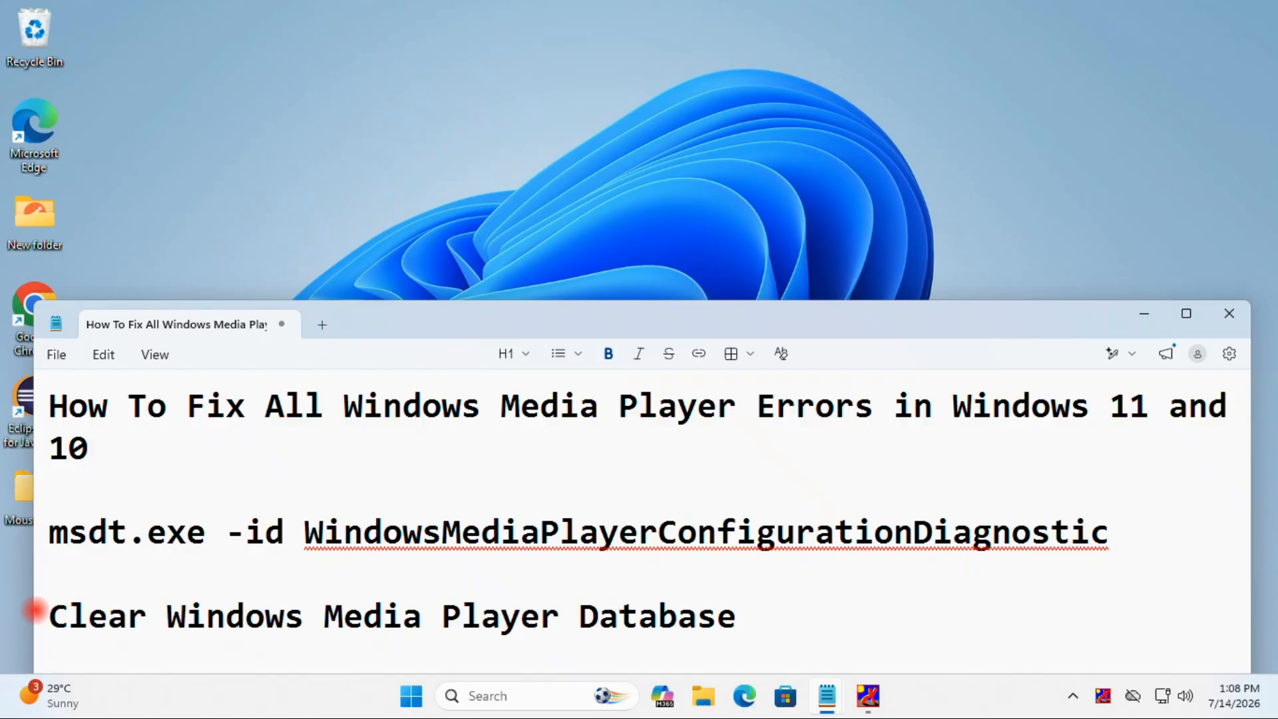
left_click_drag(46, 611, 743, 619)
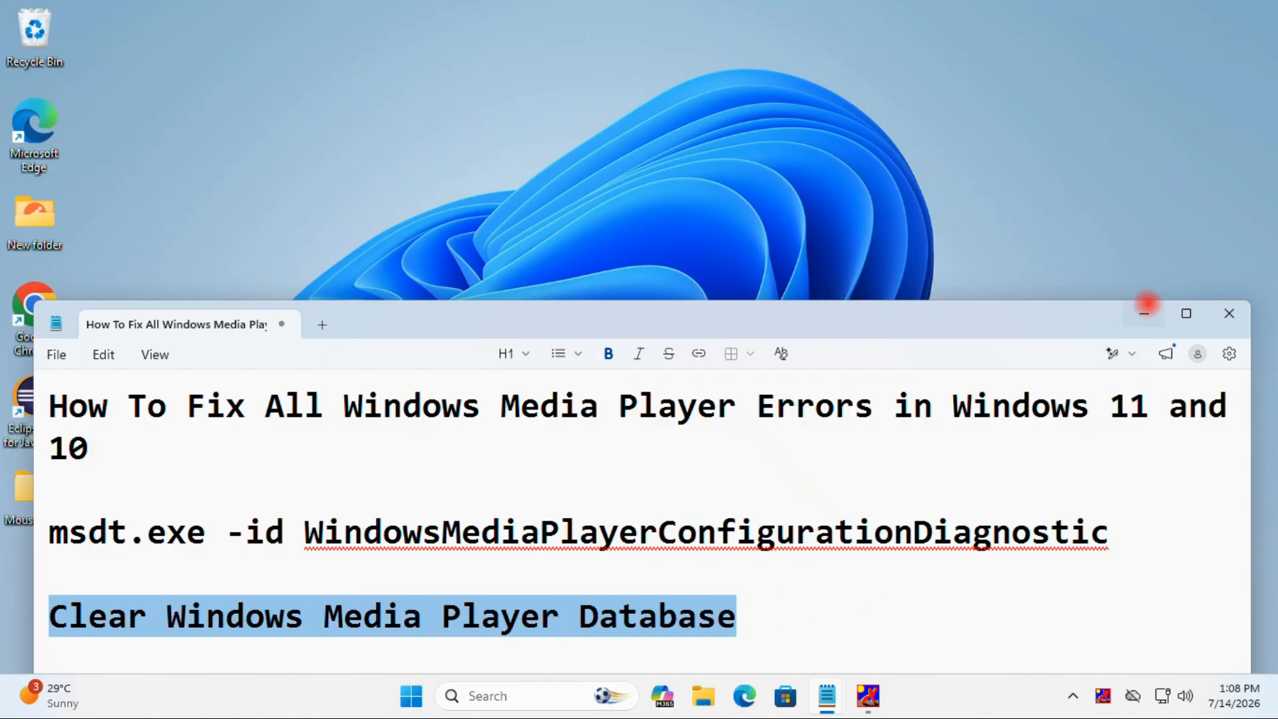
left_click(1145, 310)
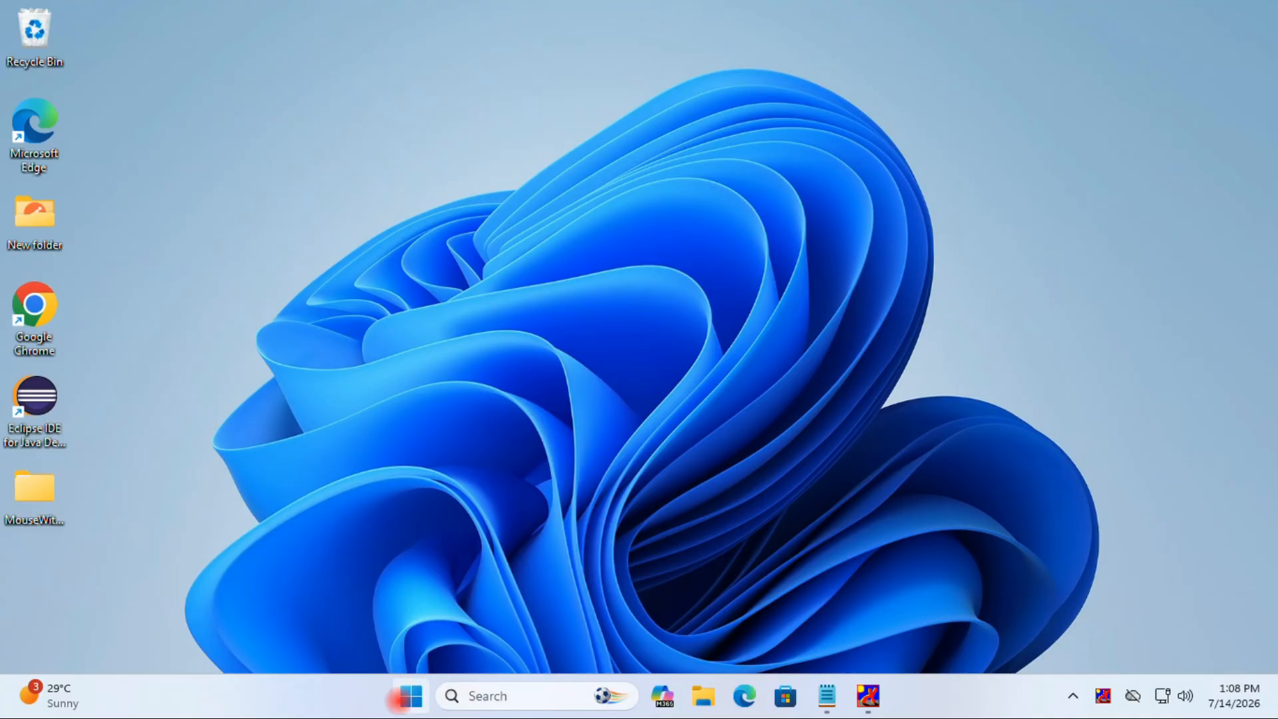
- Open the Run dialog, enter the path "%LOCALAPPDATA%\Microsoft\Media Player" and copy it
right_click(400, 699)
left_click(348, 581)
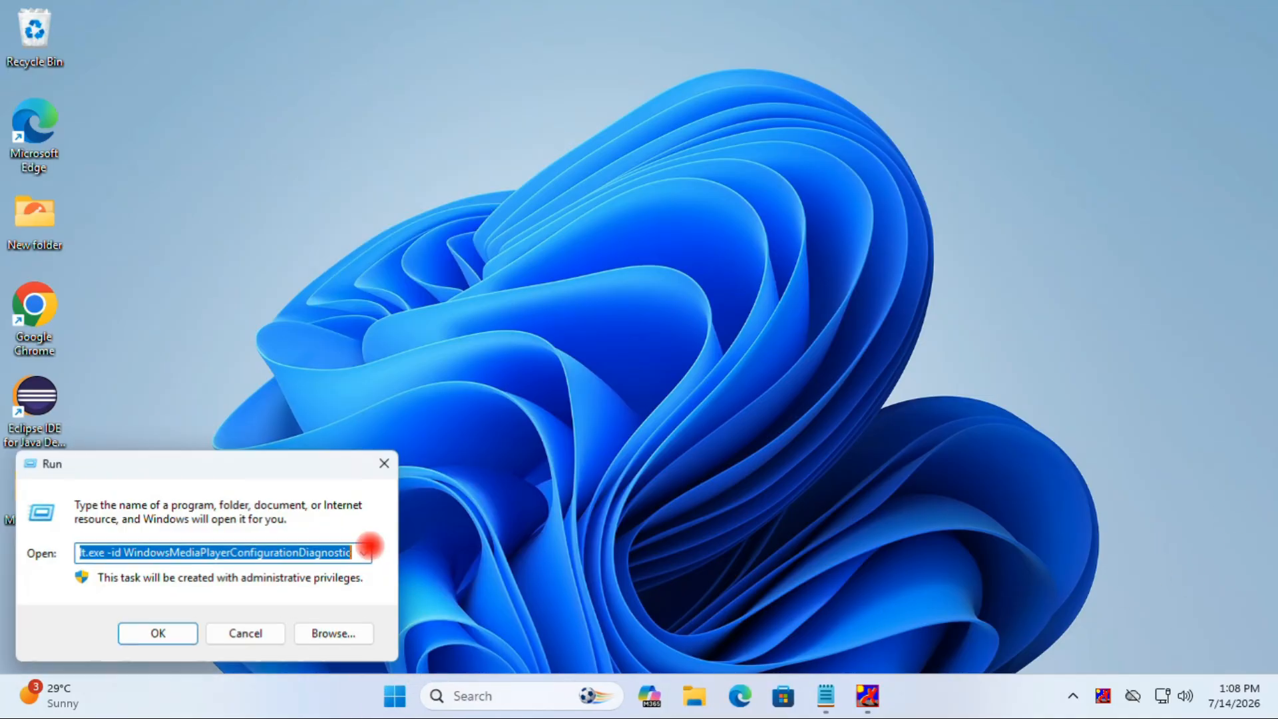
type("%LOCALAPPDATA%\\Microsoft\\Media Player")
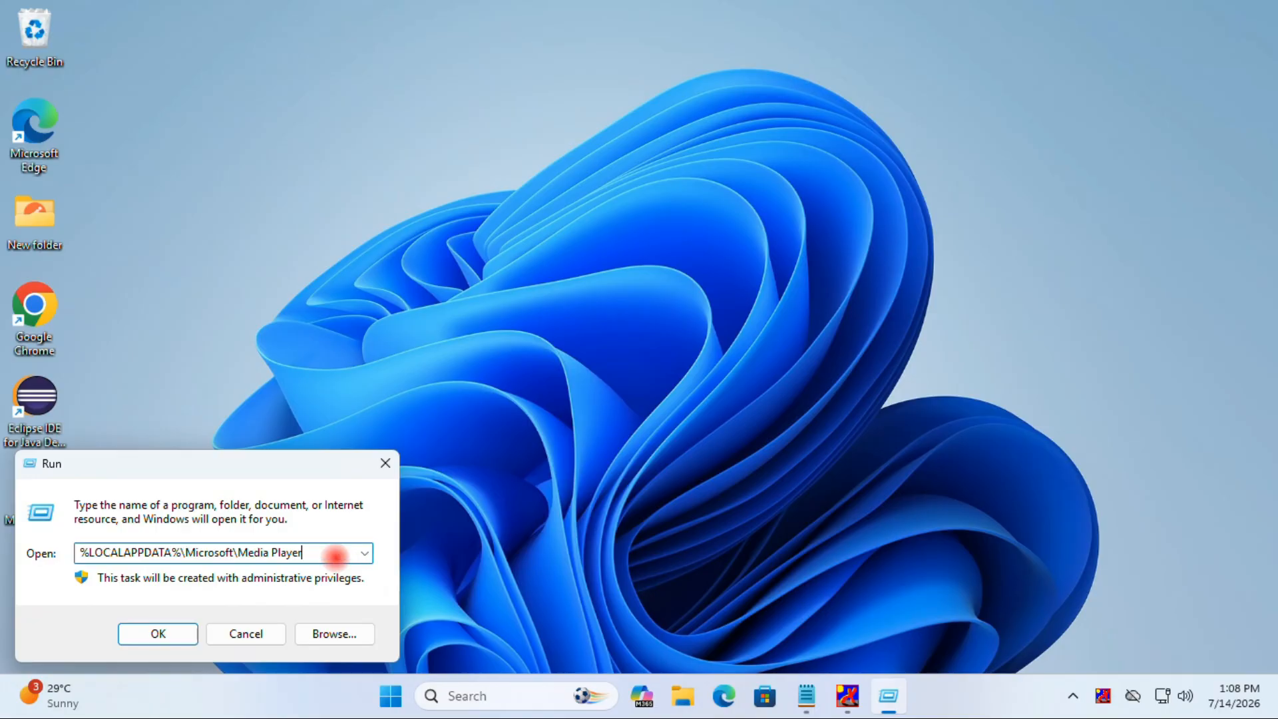
left_click_drag(324, 554, 56, 547)
key("ctrl+c")
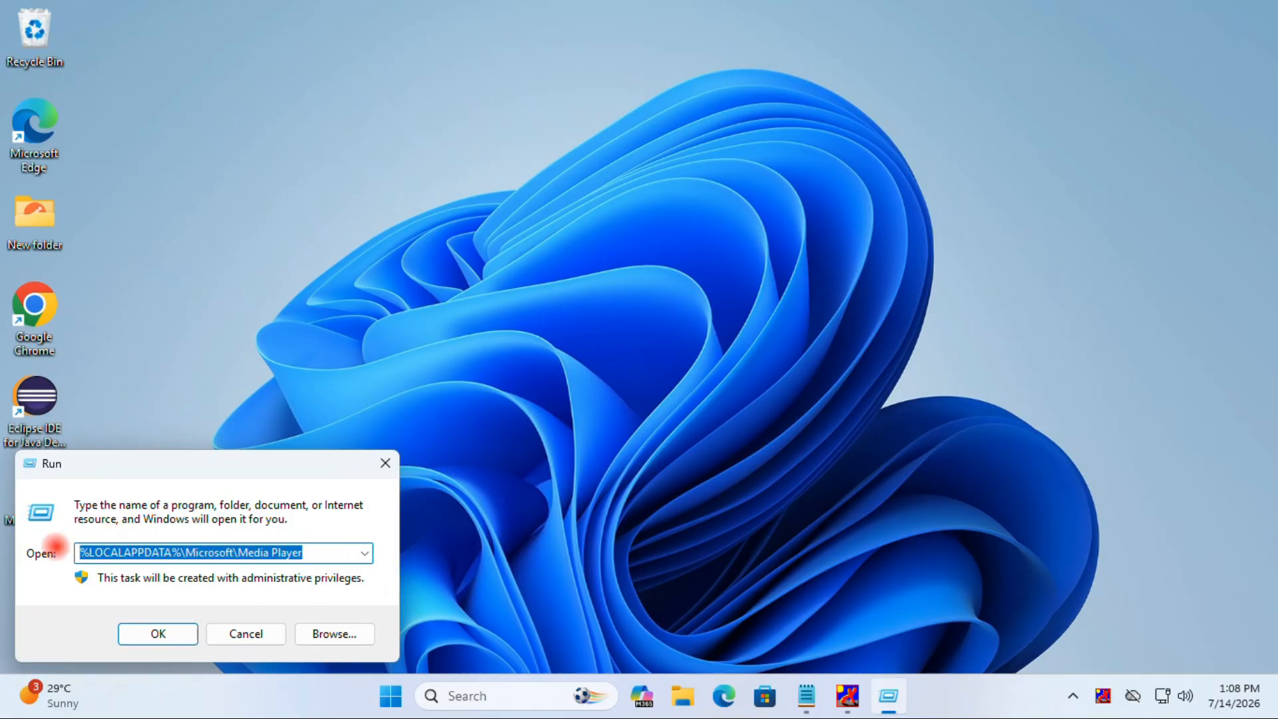
- Switch to the Media Player note in Notepad, shift its window upward and paste the copied path below "Clear Windows Media Player Database"
mouse_move(807, 696)
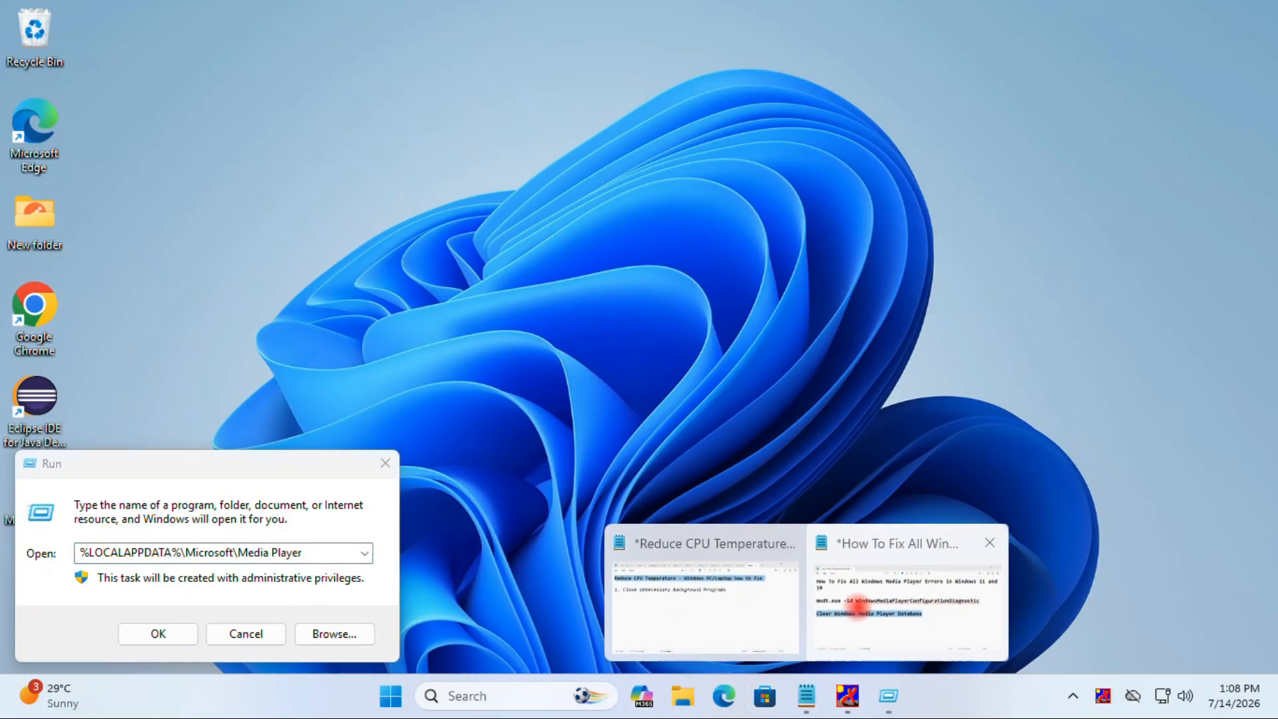
left_click(856, 602)
left_click_drag(813, 314, 810, 234)
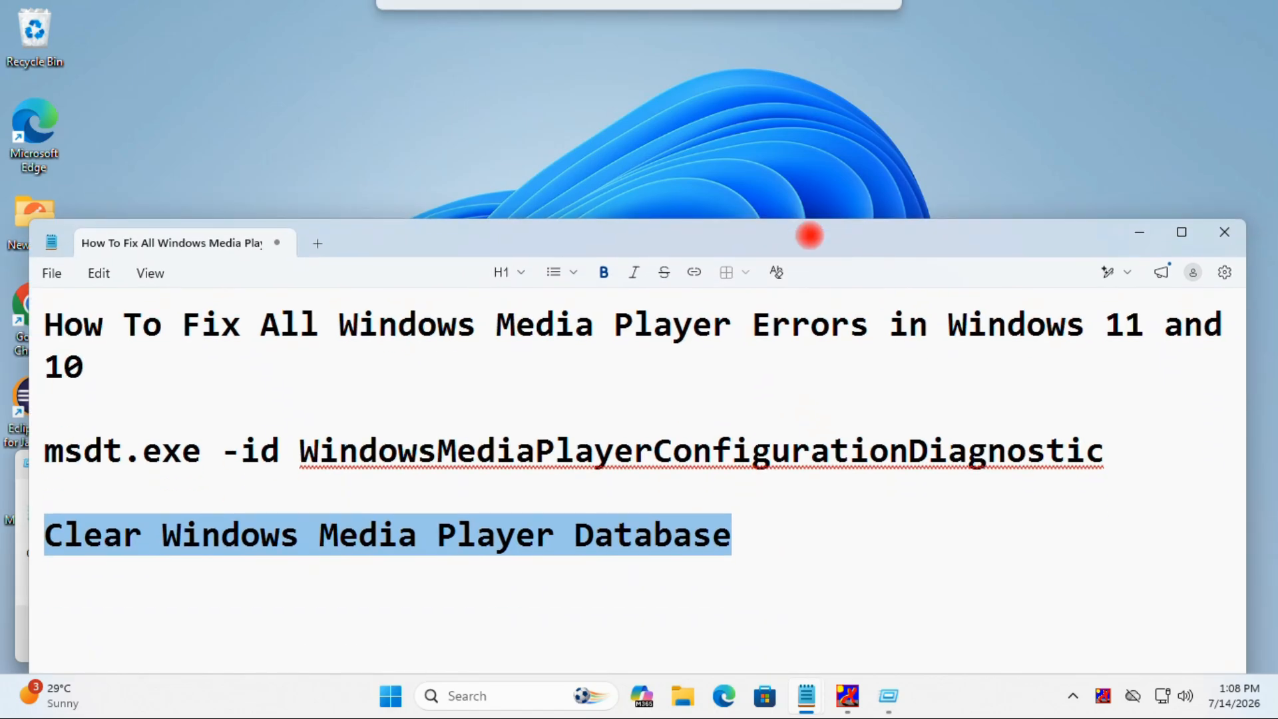
left_click(472, 582)
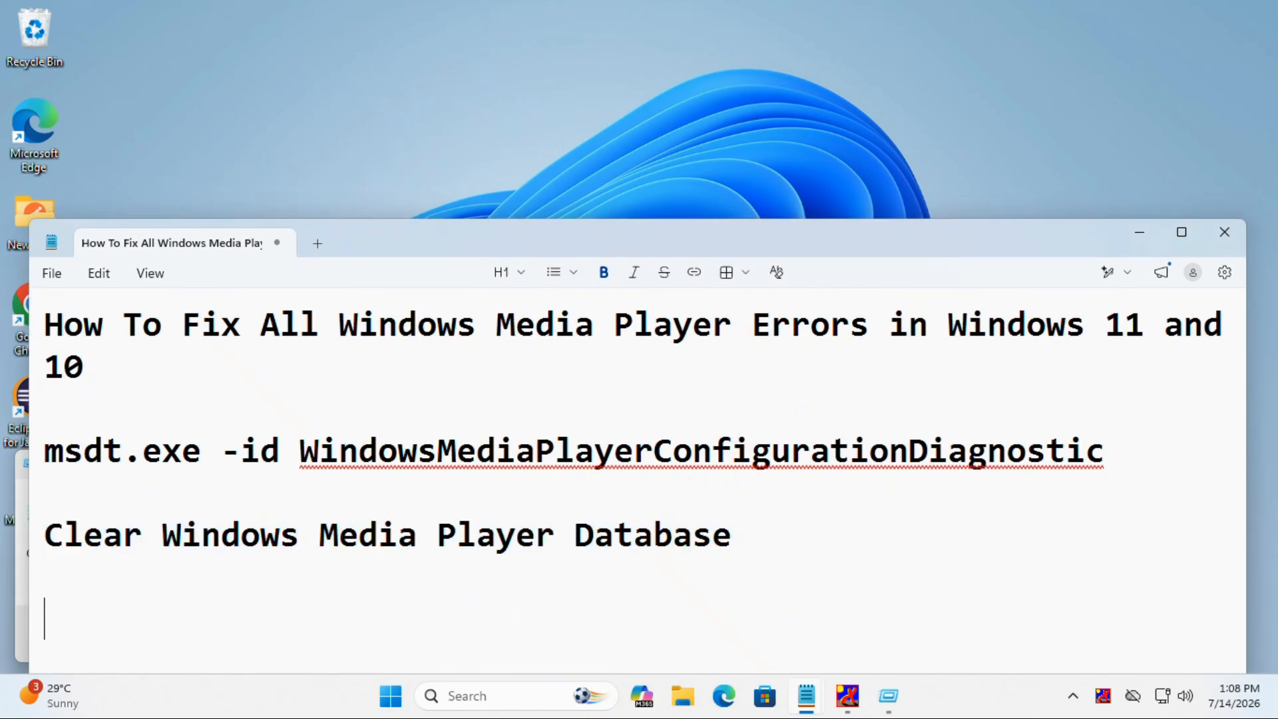
key("ctrl+v")
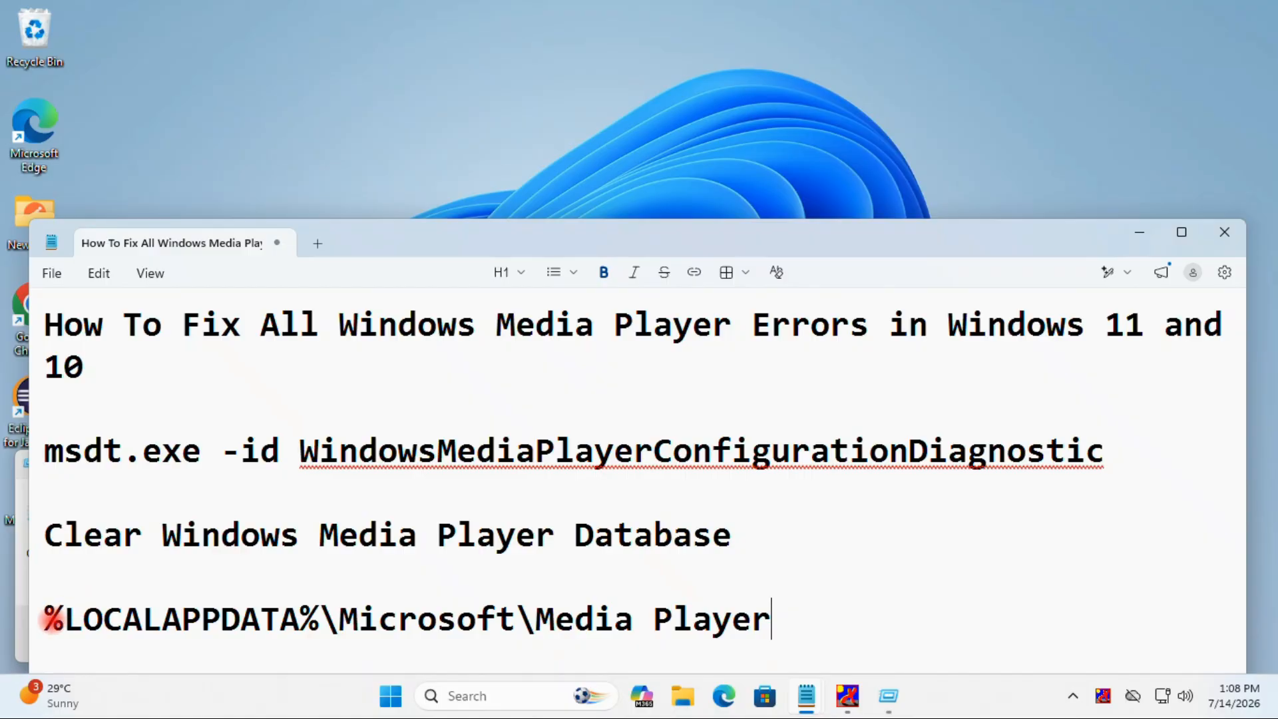
- Highlight the database path in the note and open "%LOCALAPPDATA%\Microsoft\Media Player" from the Run dialog
left_click_drag(48, 620, 799, 615)
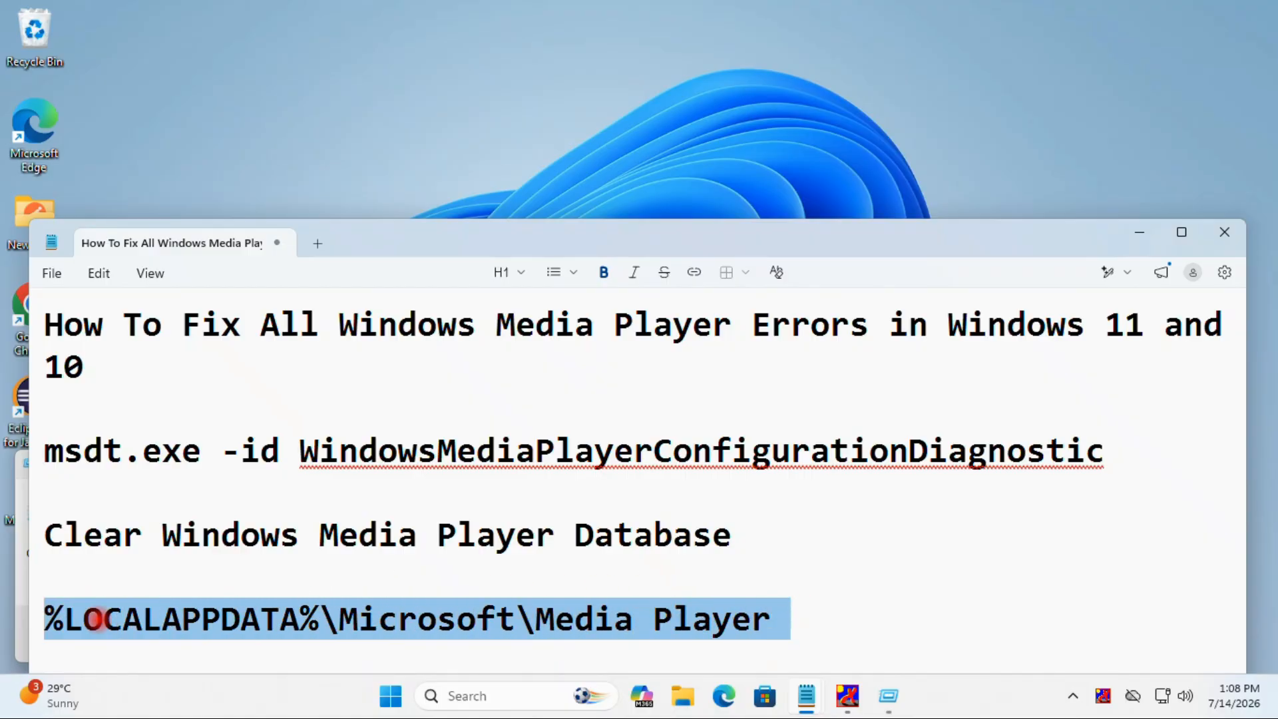
key("super+r")
left_click_drag(214, 465, 481, 341)
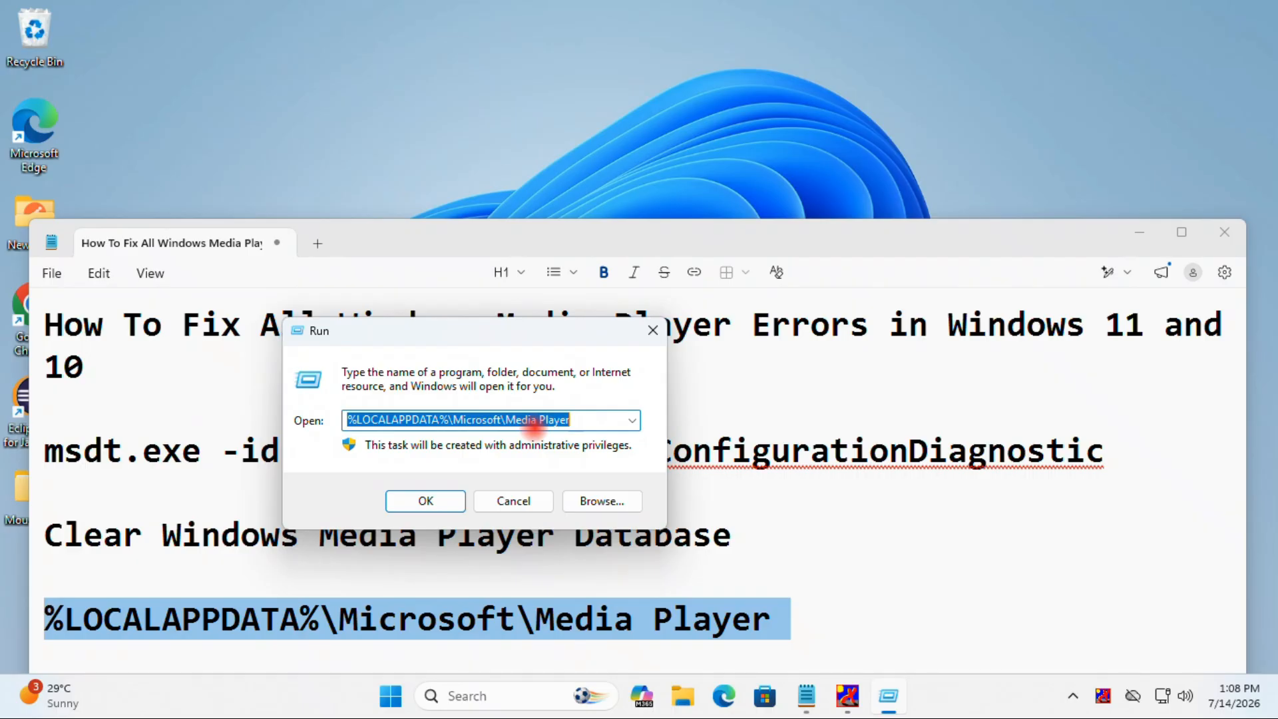
left_click(599, 422)
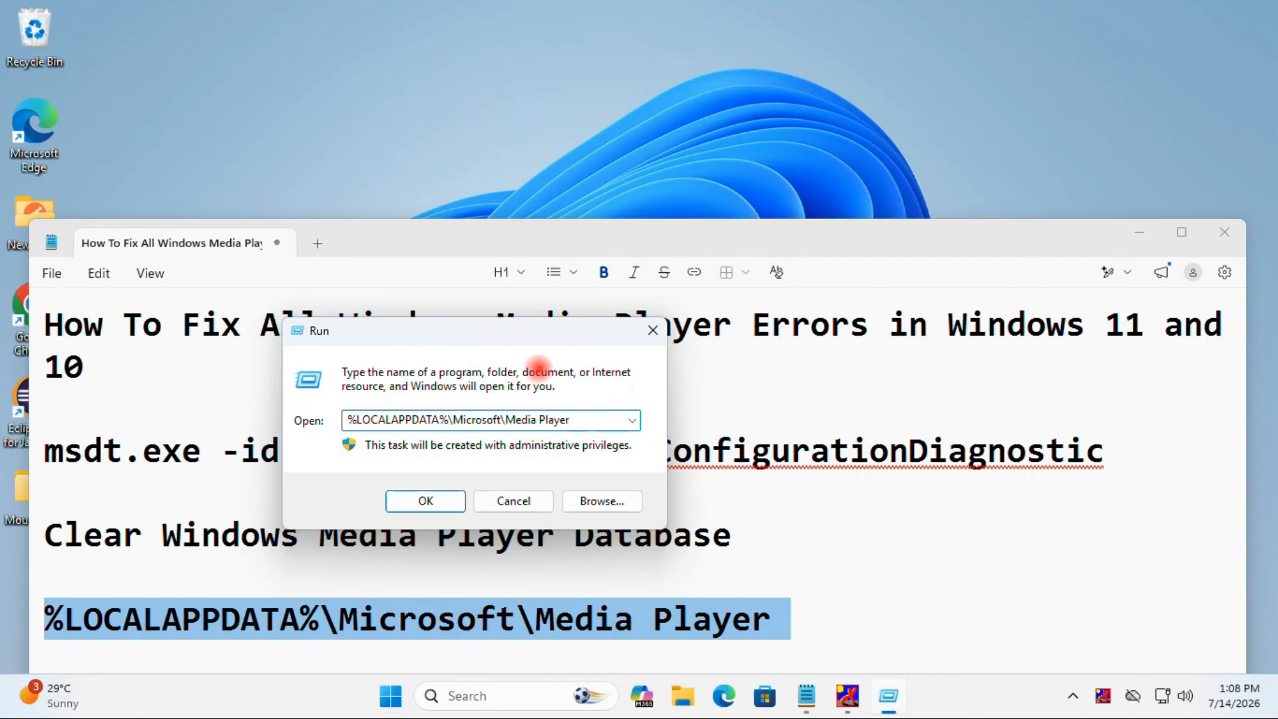
left_click(442, 499)
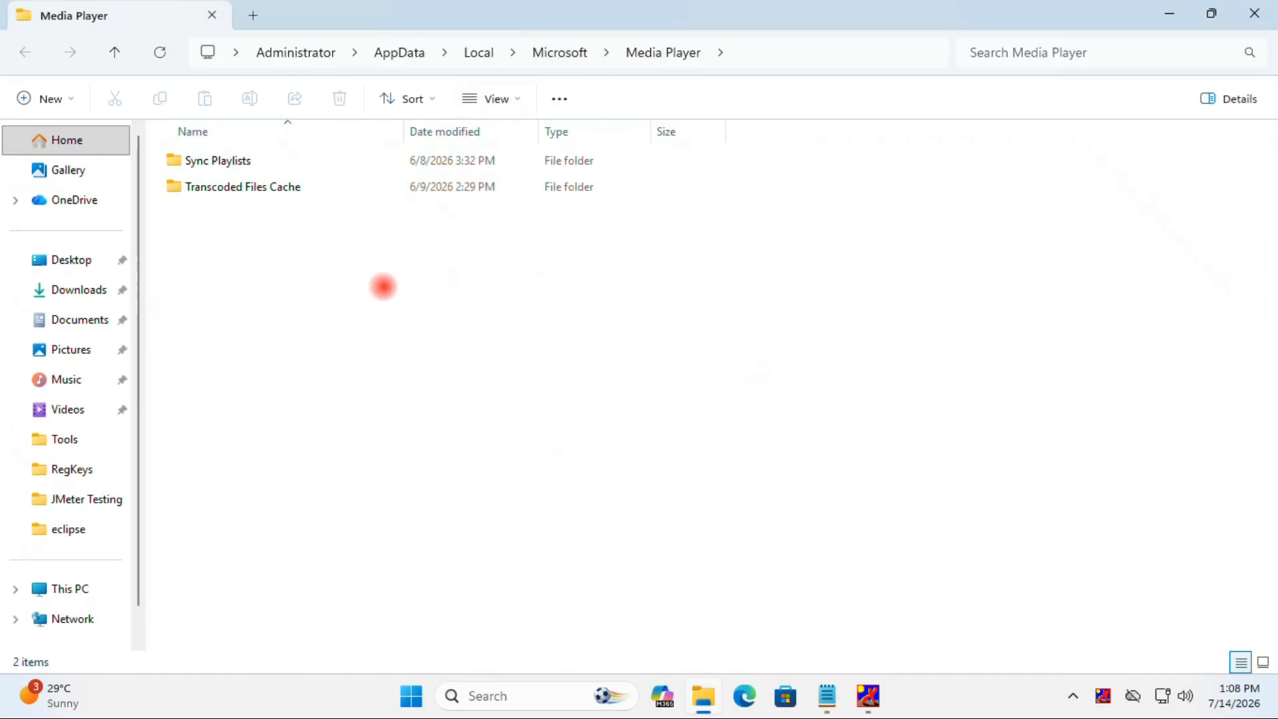
- Delete the Sync Playlists and Transcoded Files Cache folders from the Media Player folder and close its window
left_click_drag(303, 294, 203, 136)
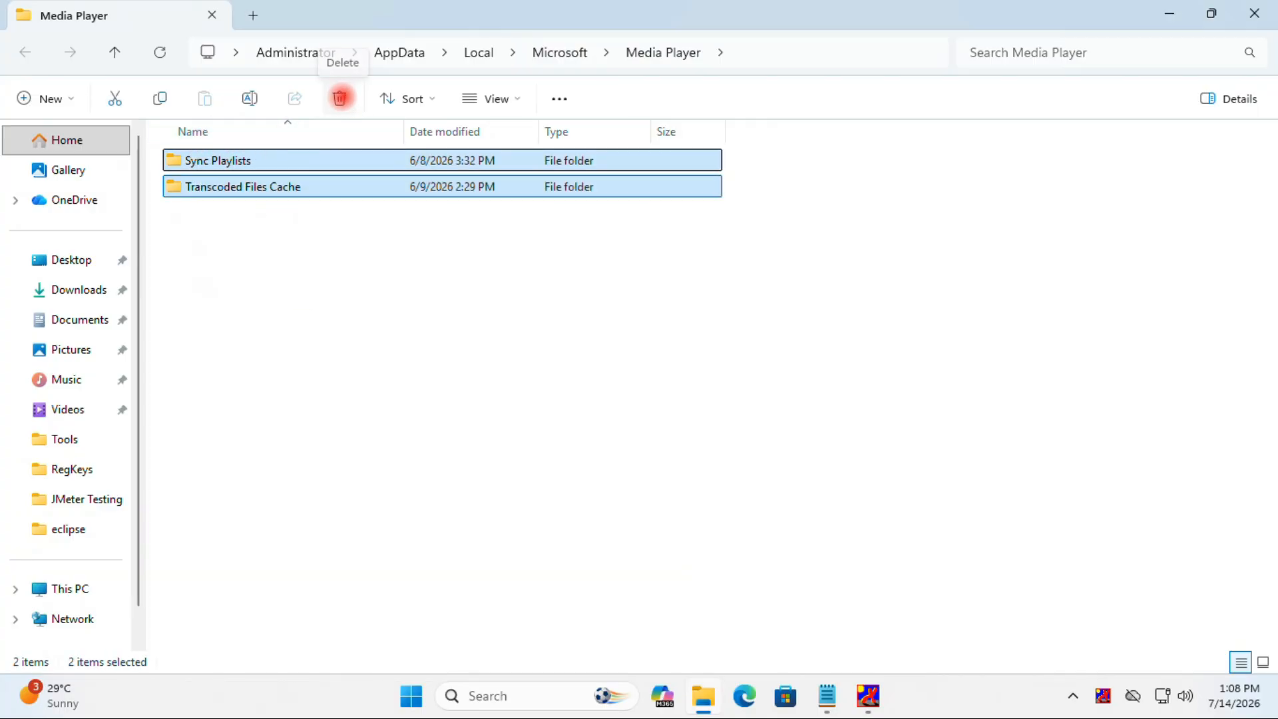
left_click(339, 98)
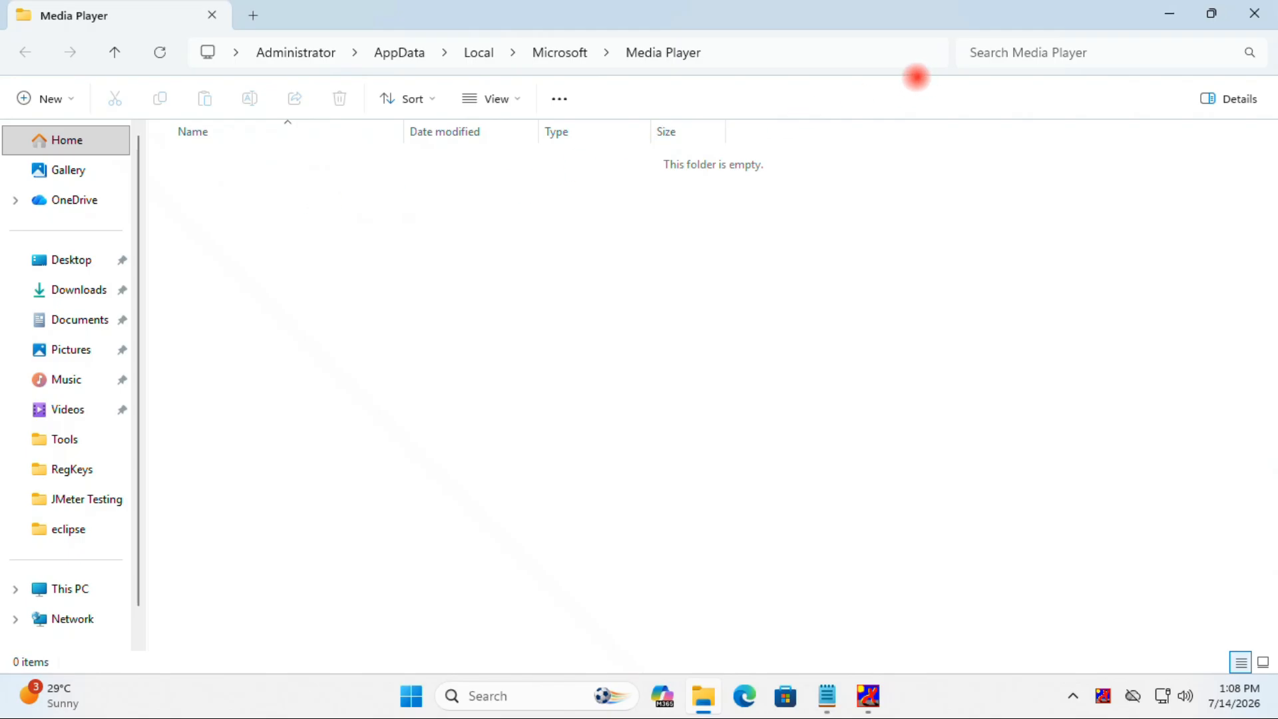
left_click(1266, 12)
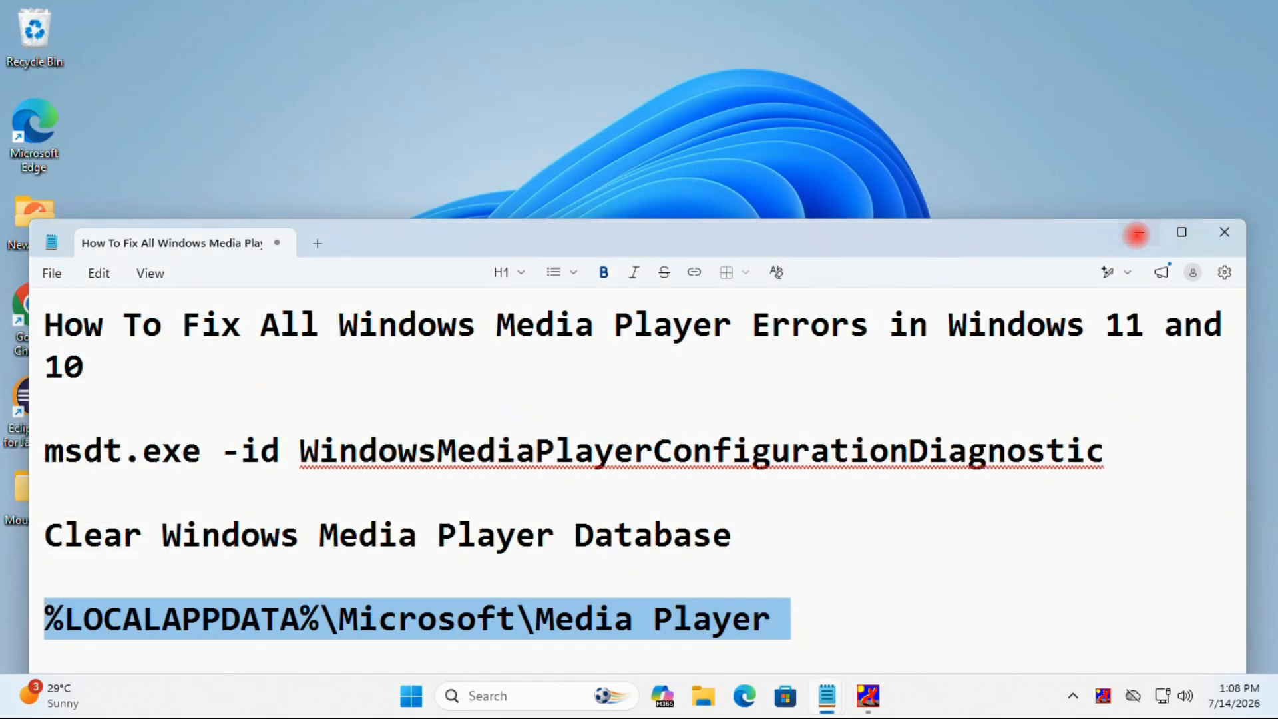
- Minimize Notepad, switch to the Windows Settings app and open the list of added optional features under System
left_click(1137, 234)
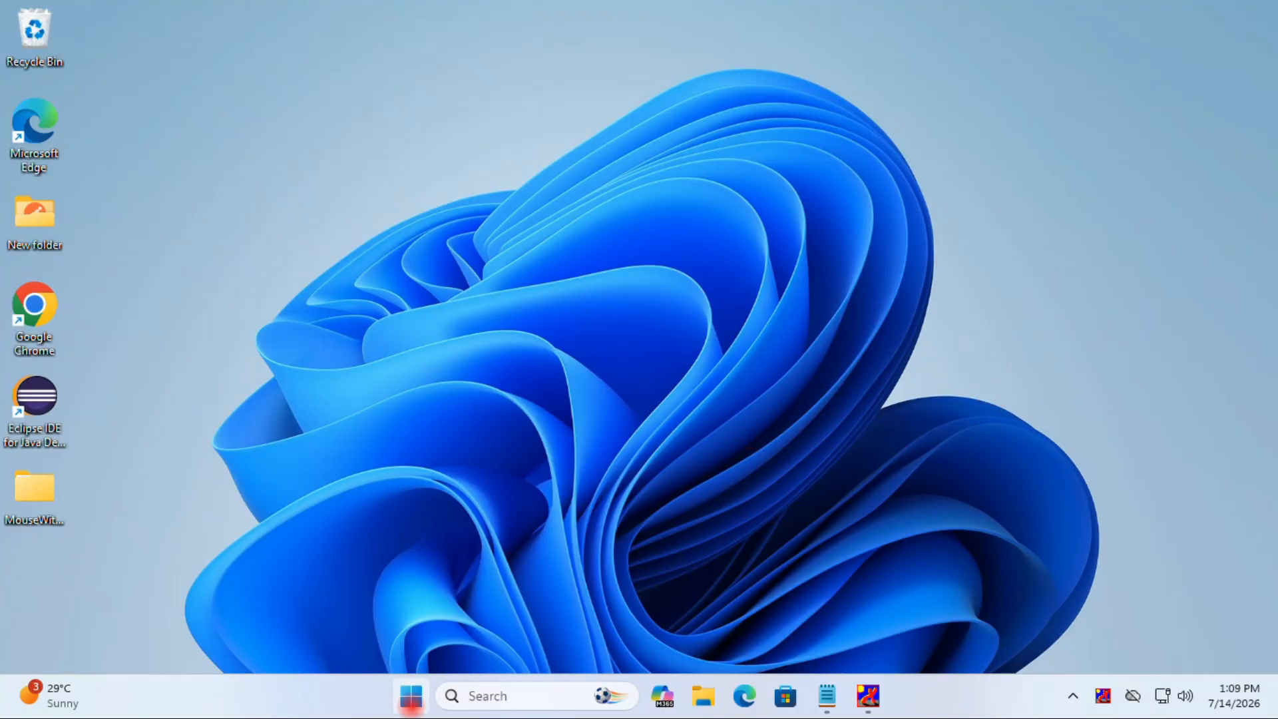
right_click(410, 704)
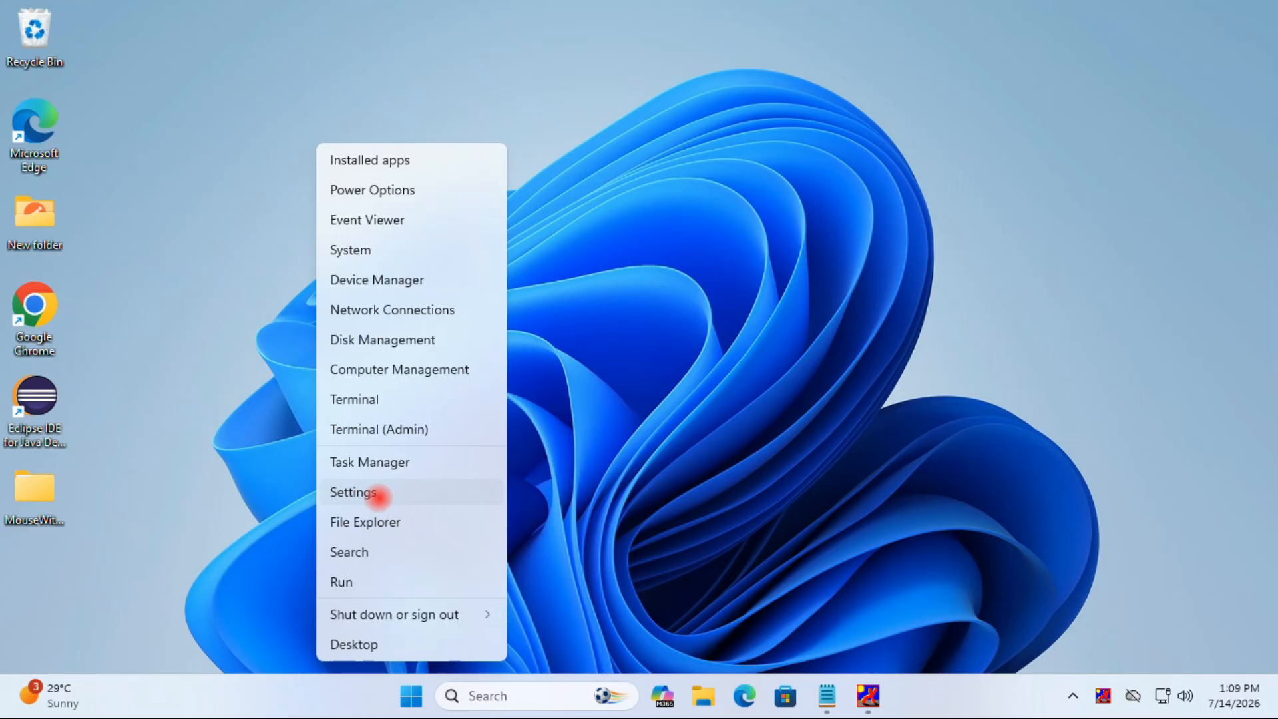
left_click(378, 494)
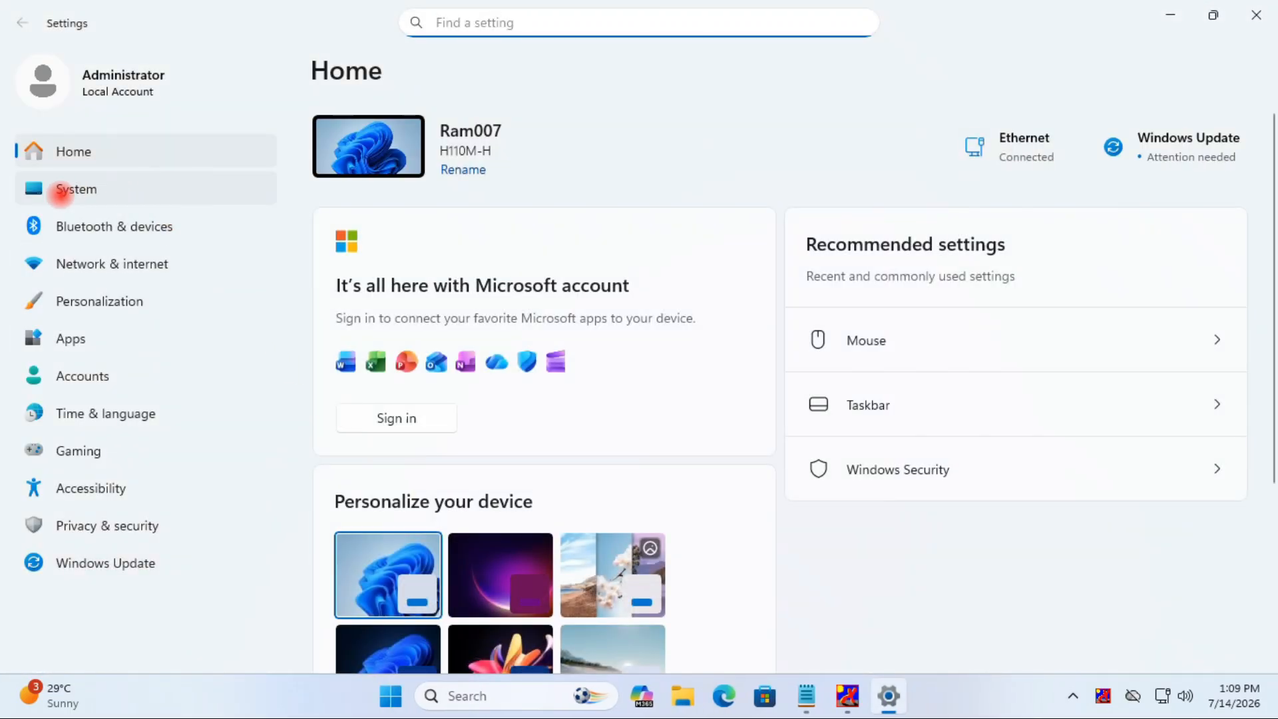
left_click(61, 191)
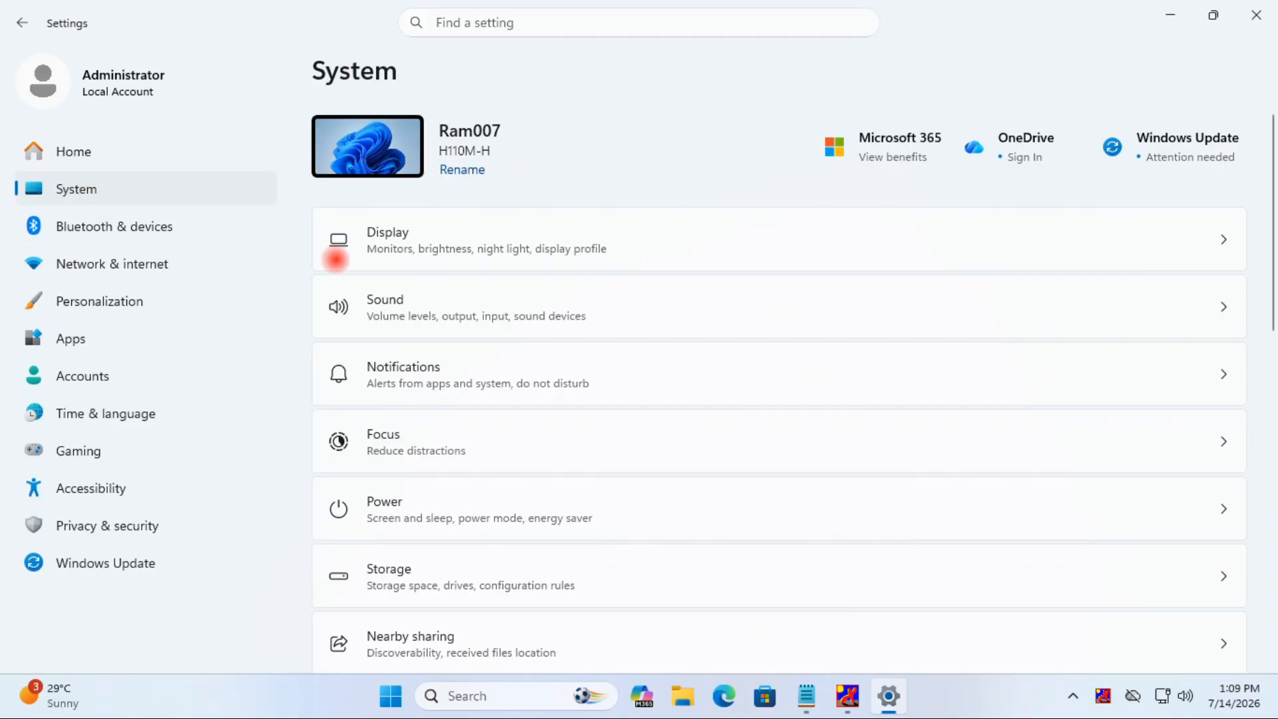
scroll(499, 403, "down", 6)
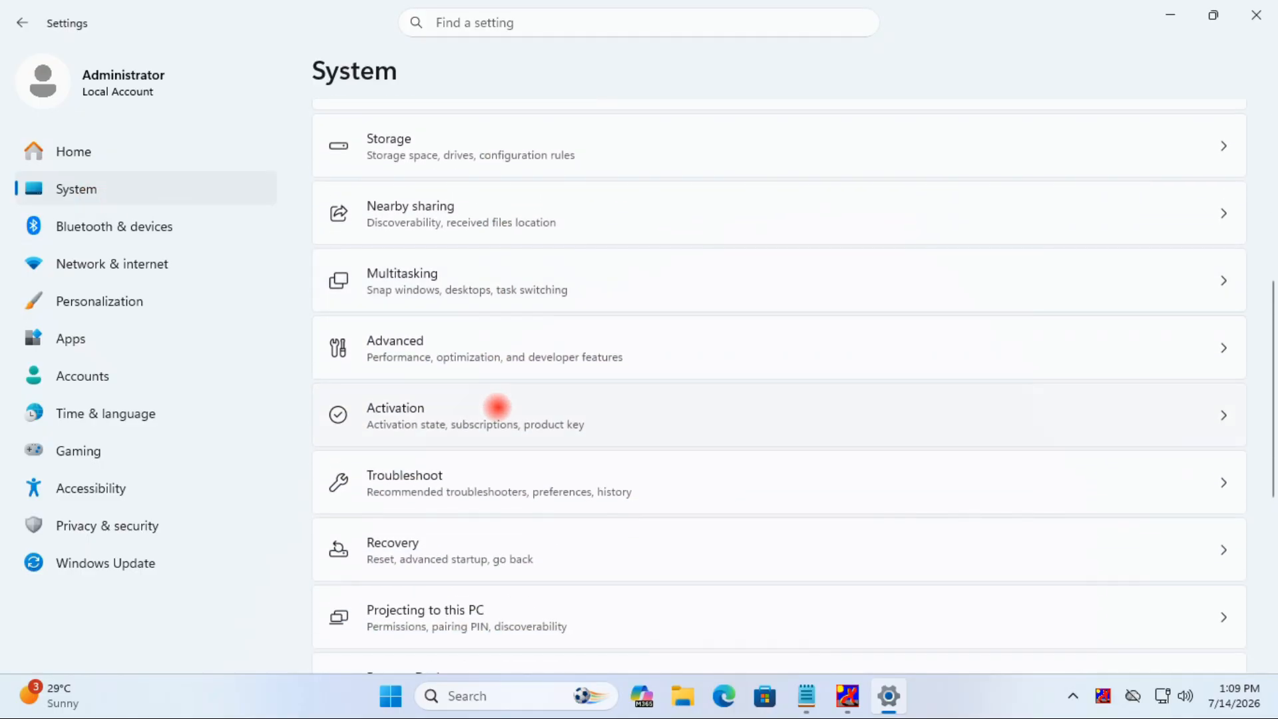
scroll(497, 406, "down", 6)
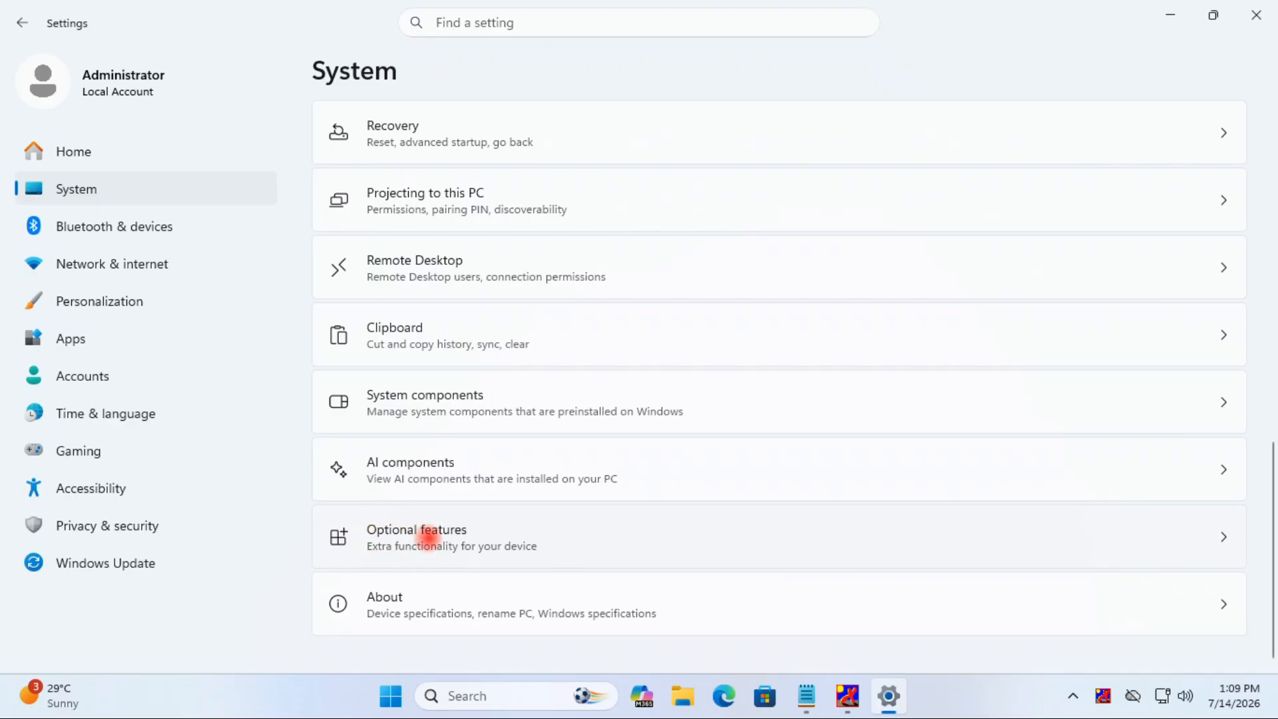
left_click(433, 536)
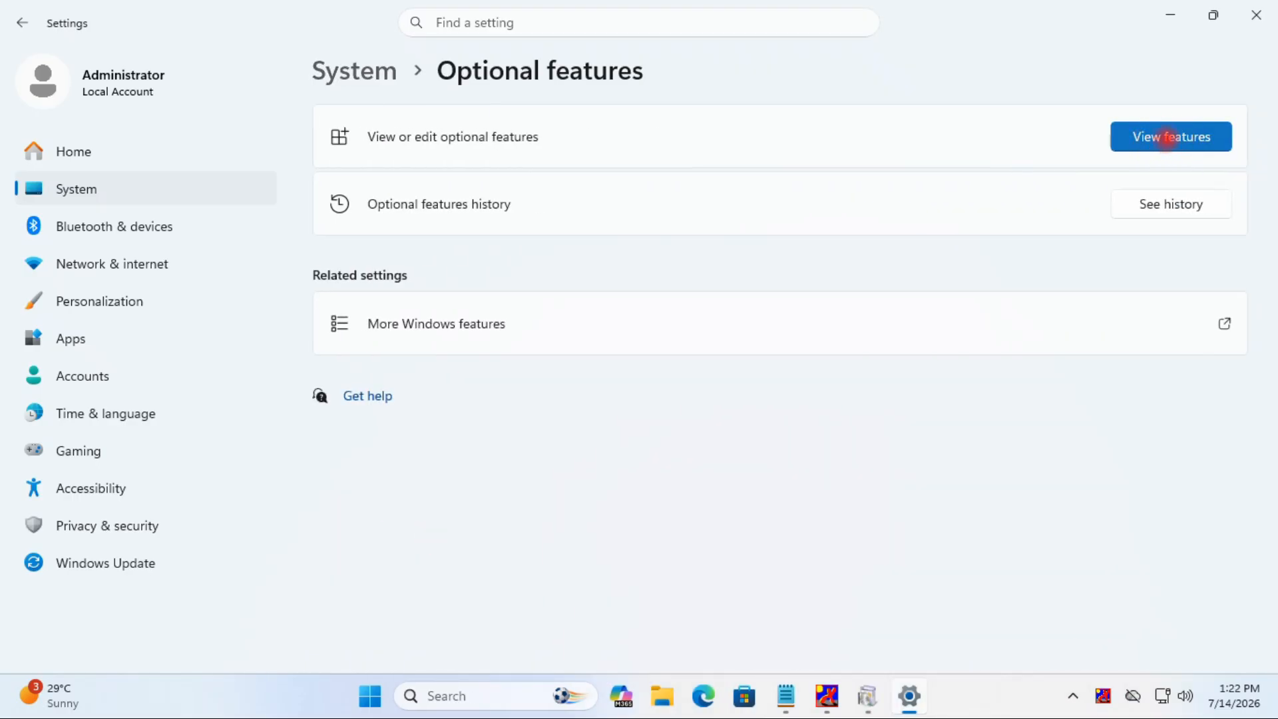
left_click(1167, 137)
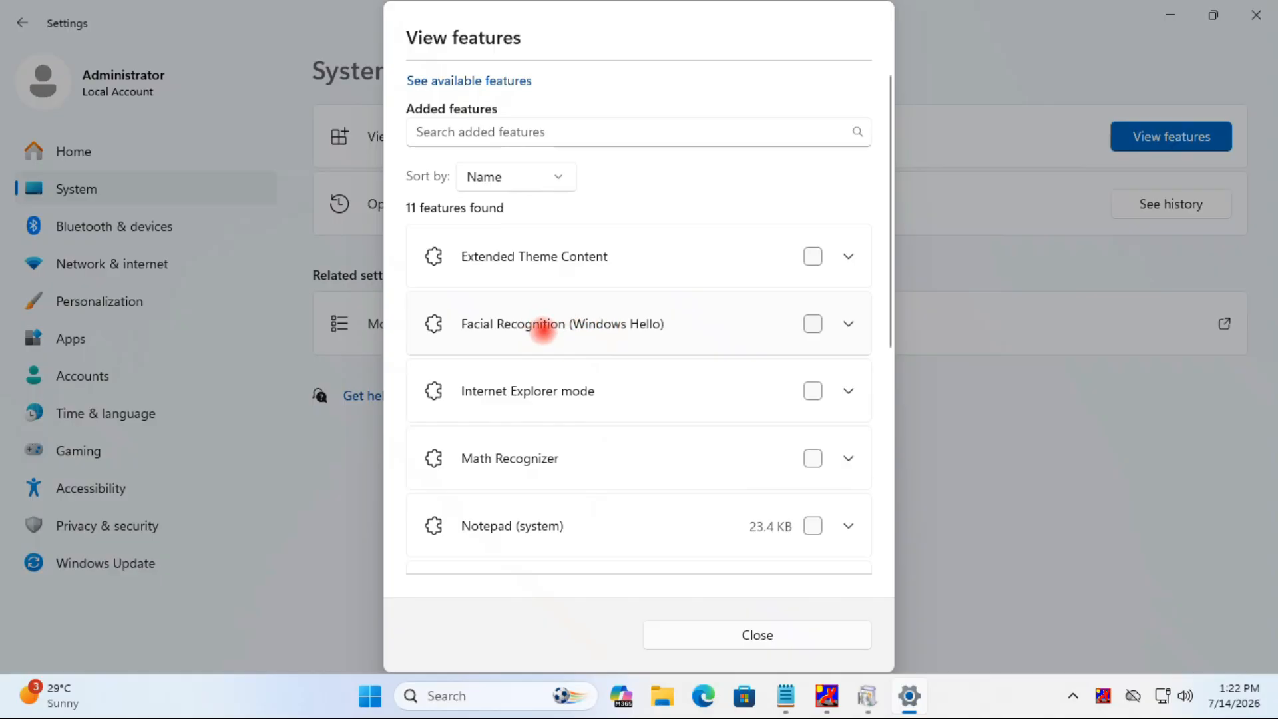
- Search the added features for "windows media Player", remove Windows Media Player Legacy (App) and close the feature list
scroll(566, 343, "down", 2)
scroll(565, 340, "down", 3)
scroll(566, 340, "up", 5)
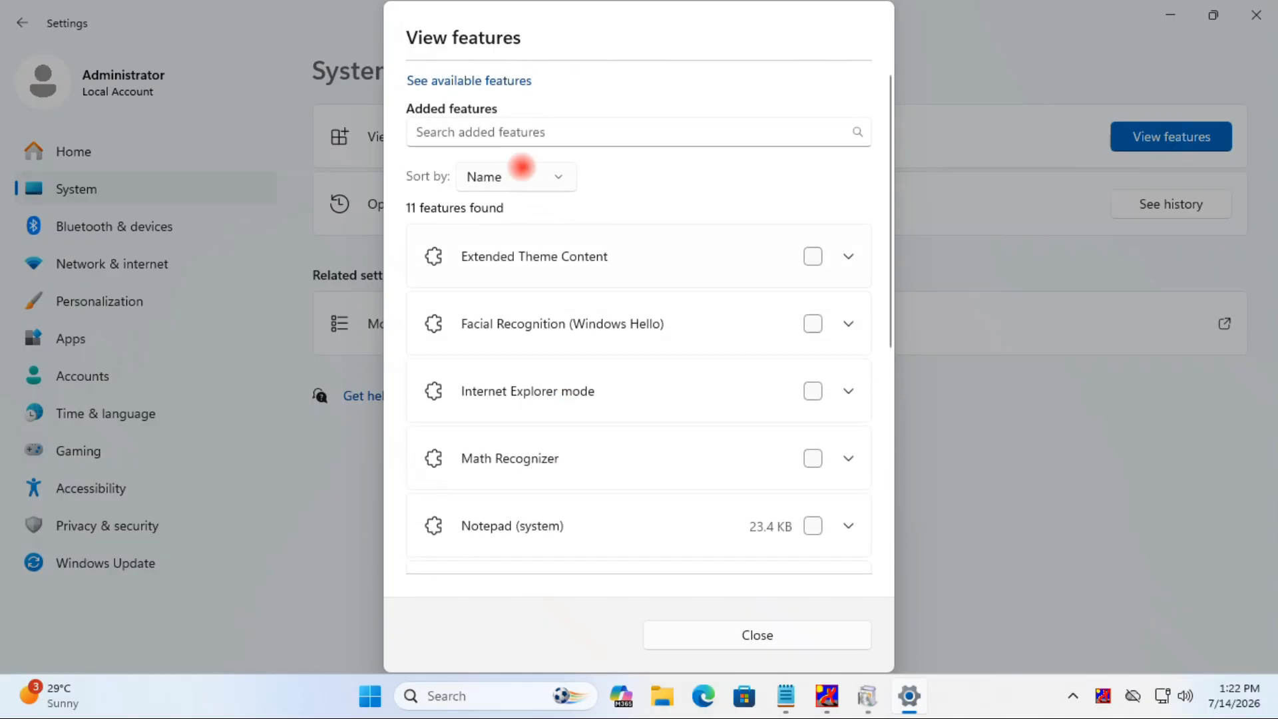
left_click(501, 129)
type("wi")
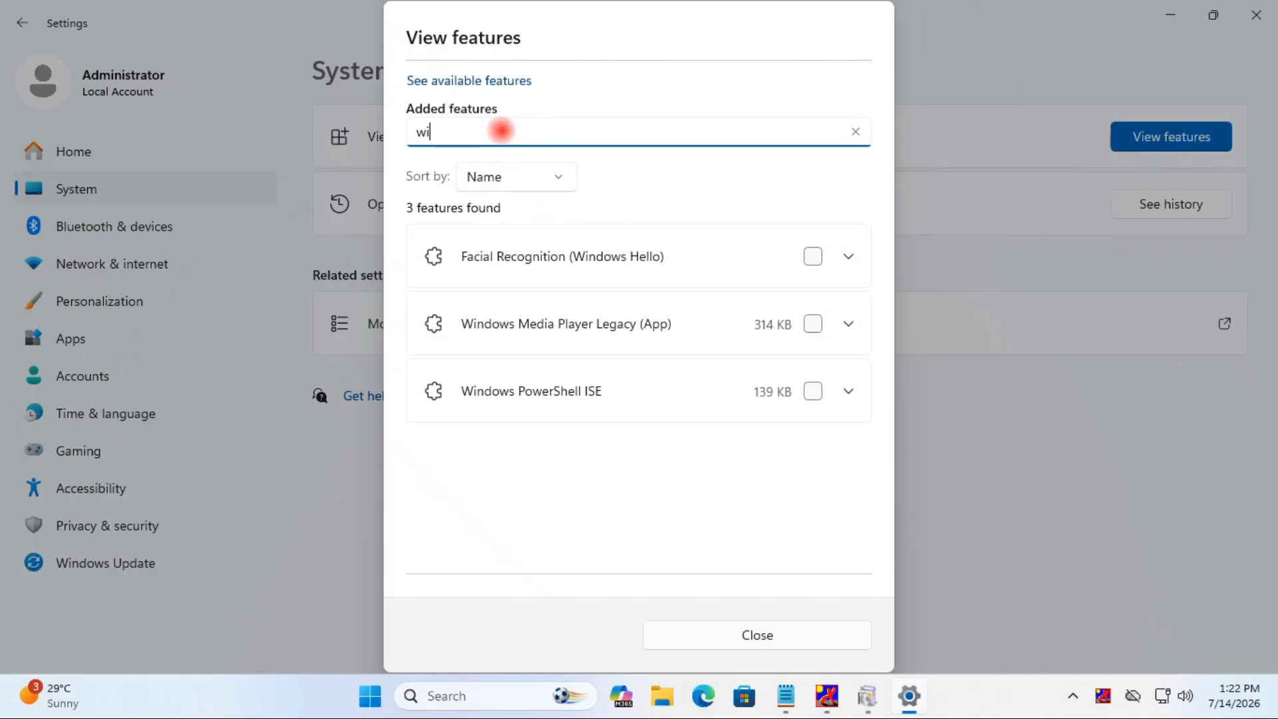
type("ndows media Player")
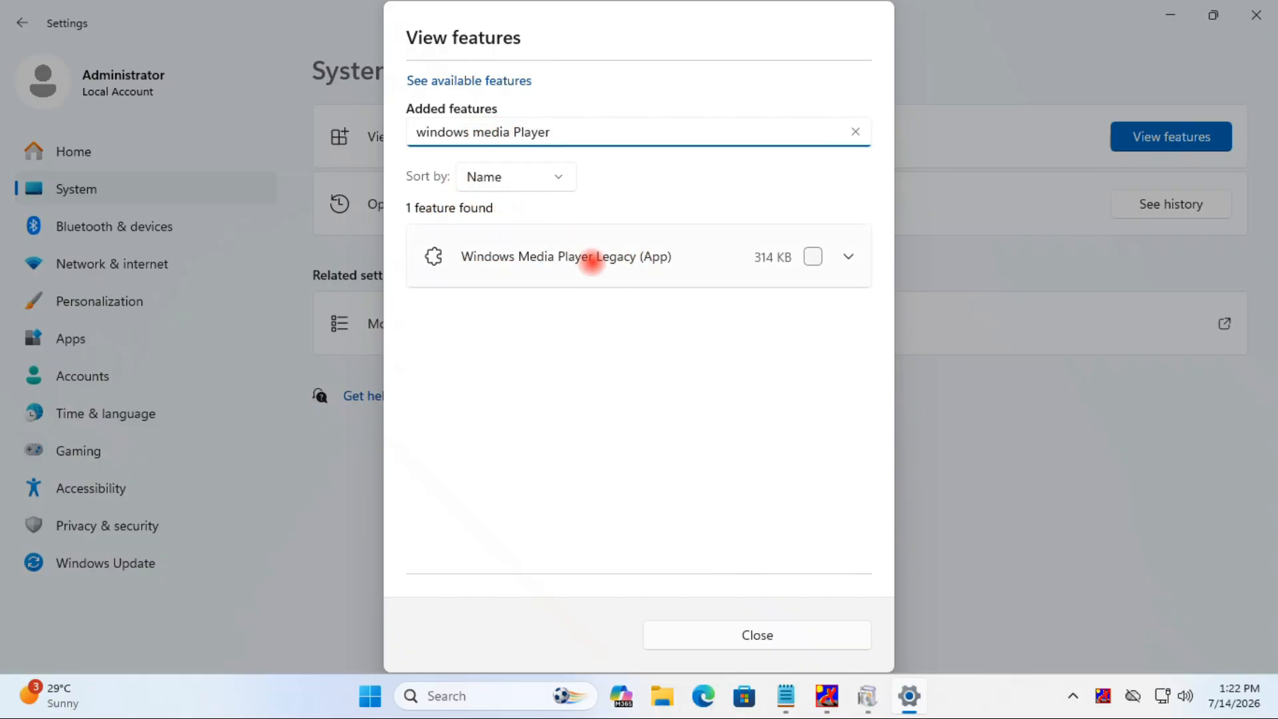
left_click(813, 256)
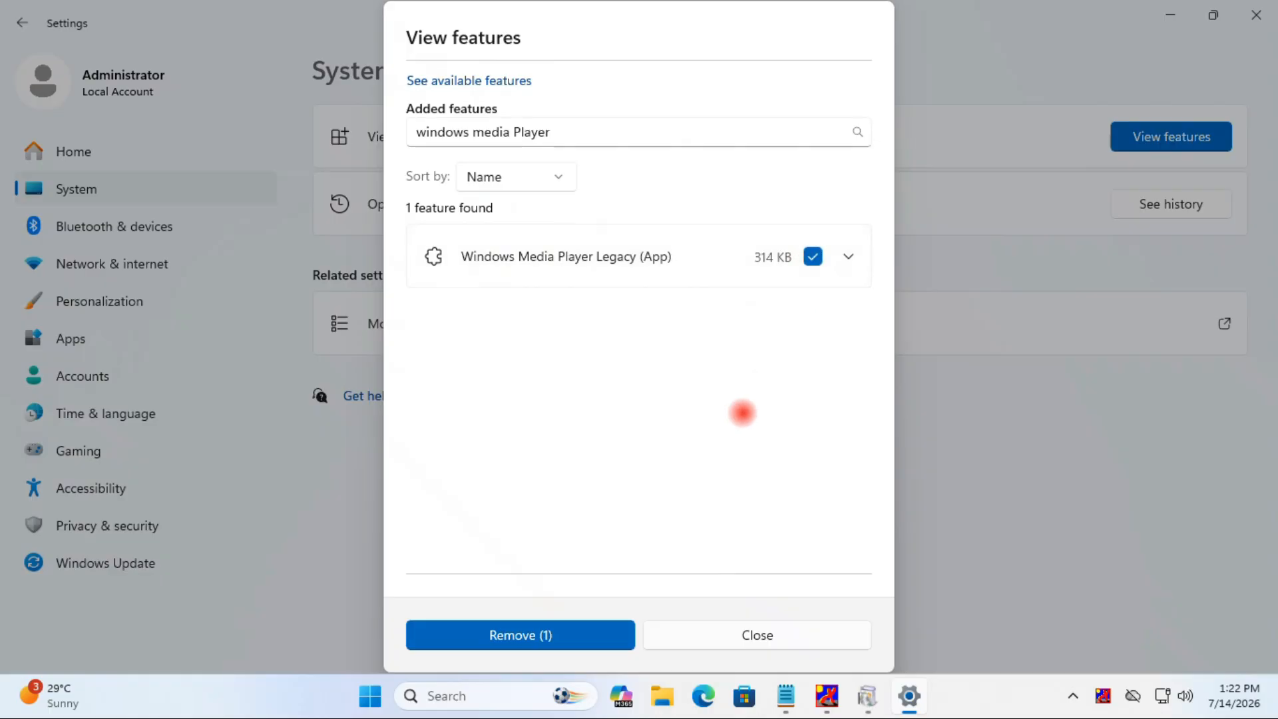
left_click(527, 631)
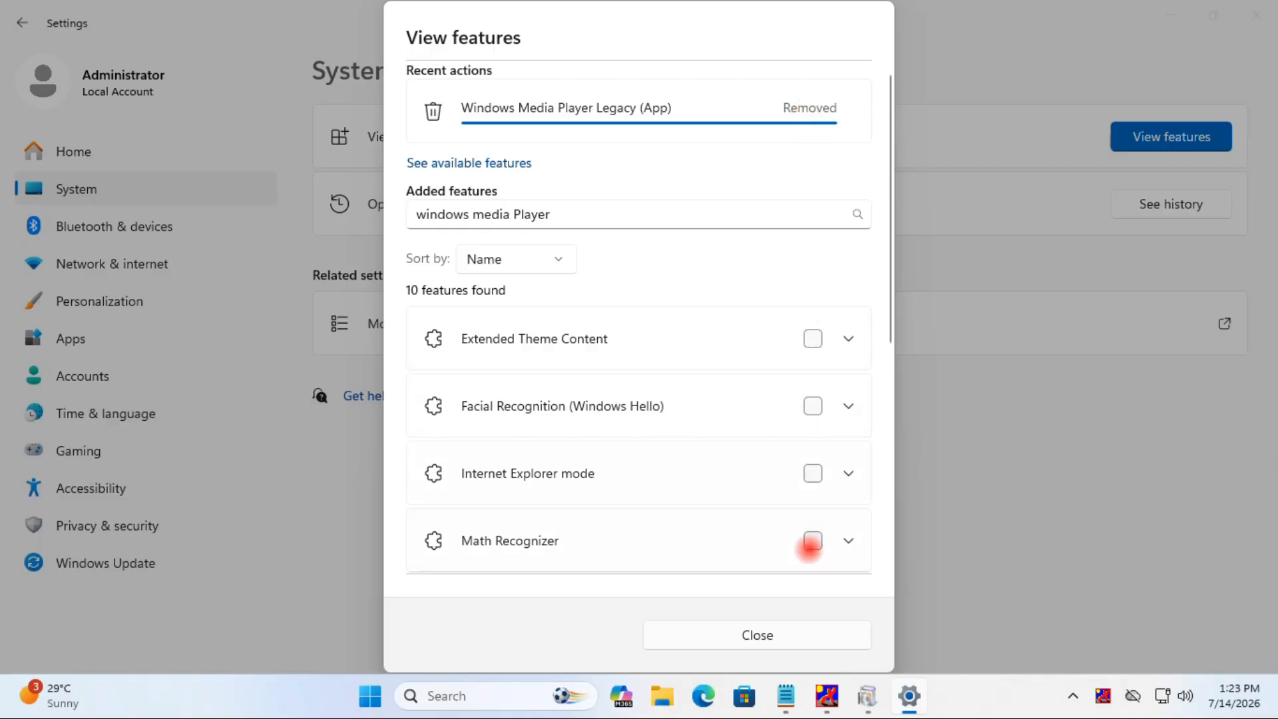
left_click(766, 635)
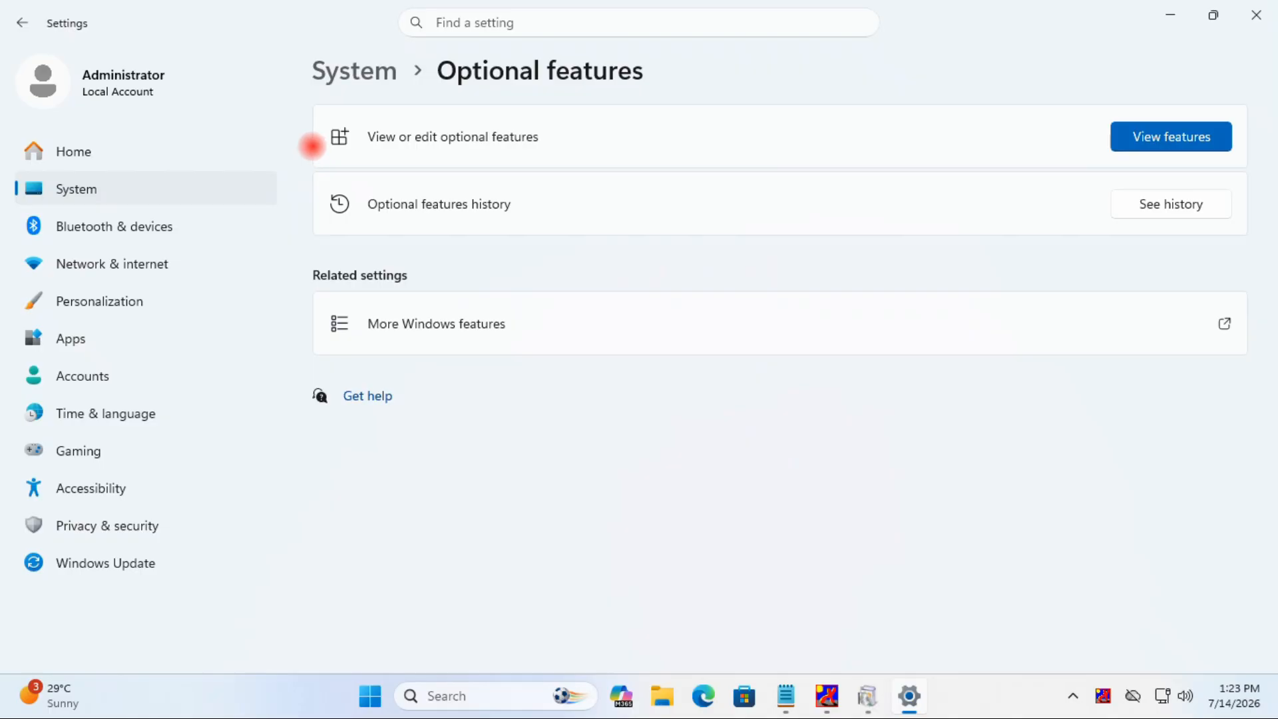
- Return to Optional features under System and display the list of available features
left_click(86, 190)
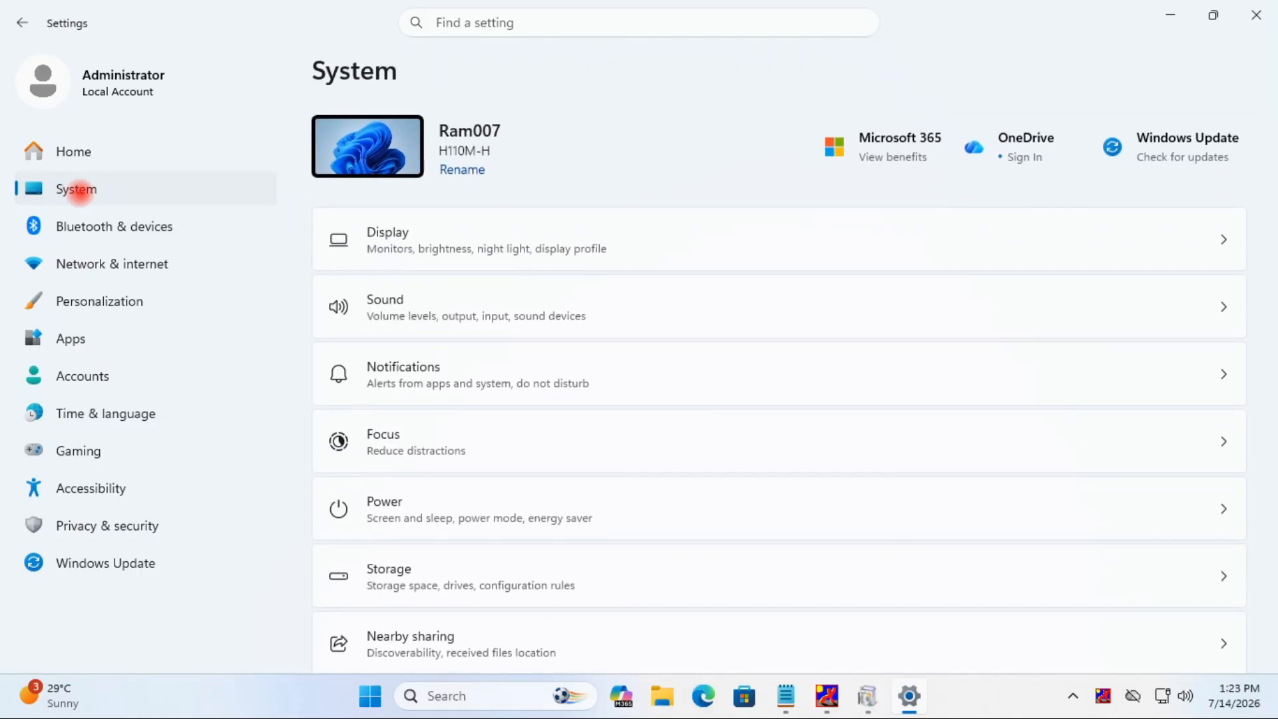
scroll(496, 519, "down", 10)
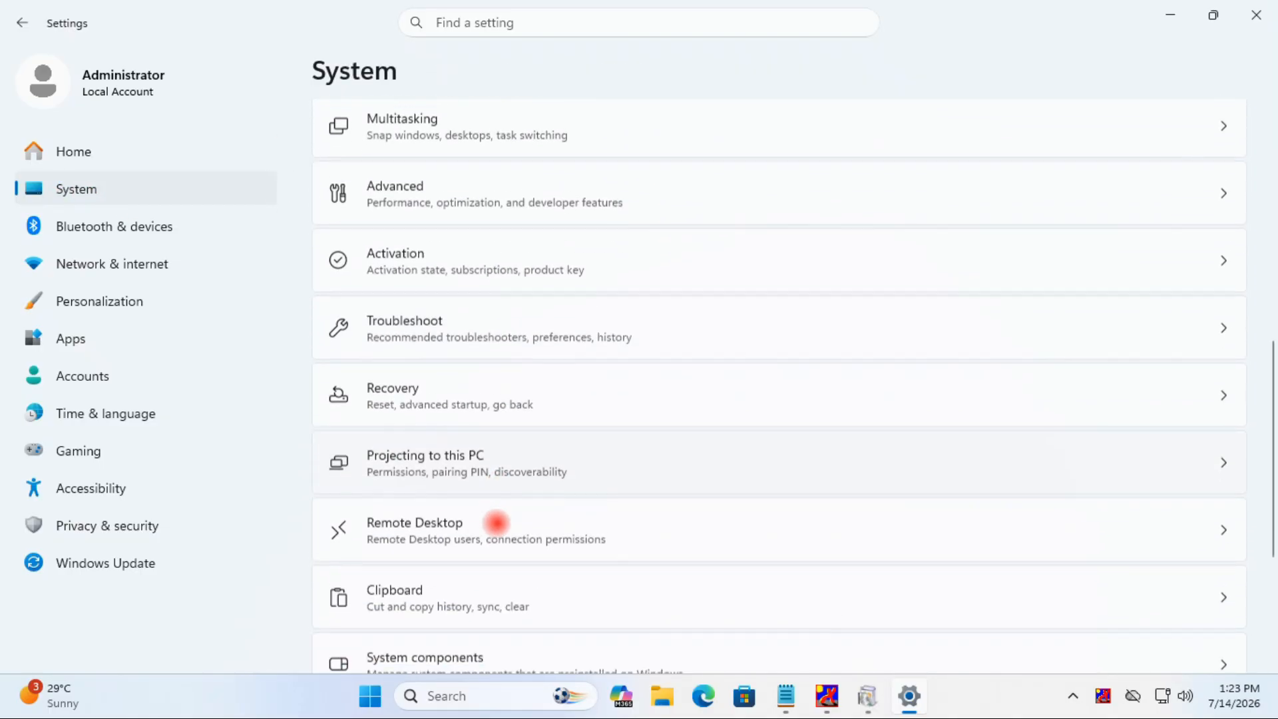
scroll(496, 534, "down", 1)
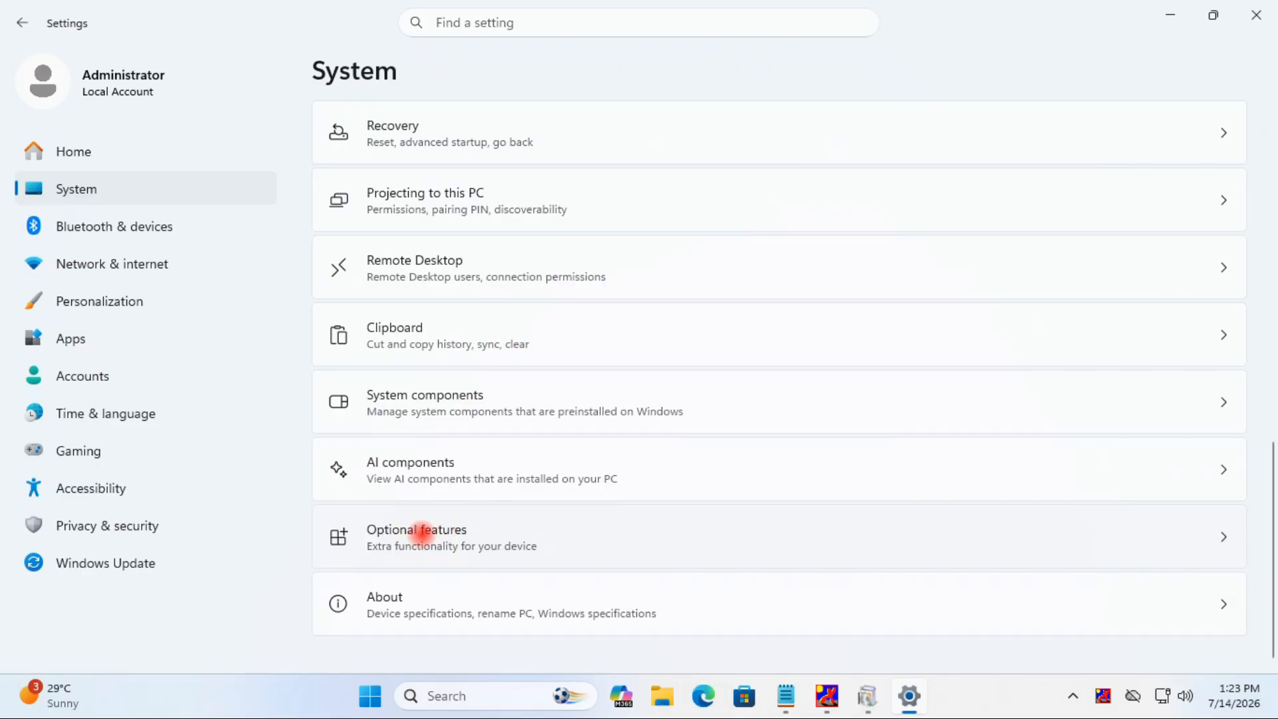
left_click(421, 533)
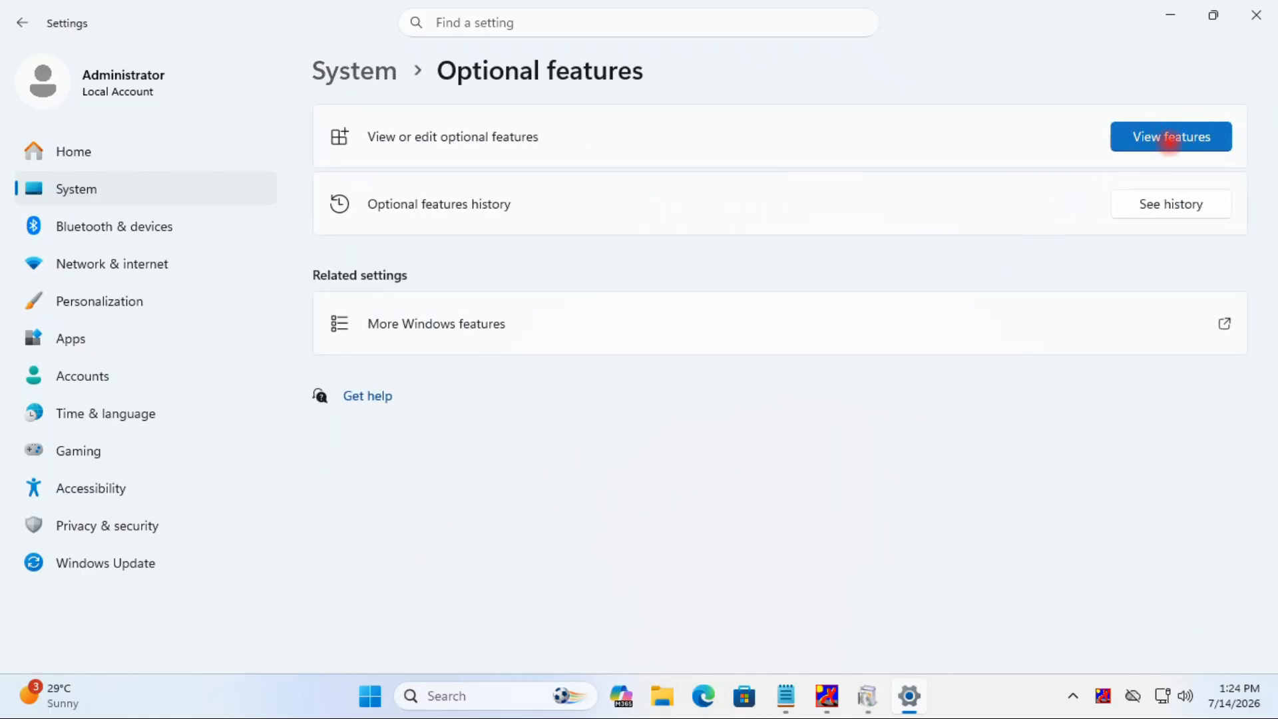
left_click(1177, 126)
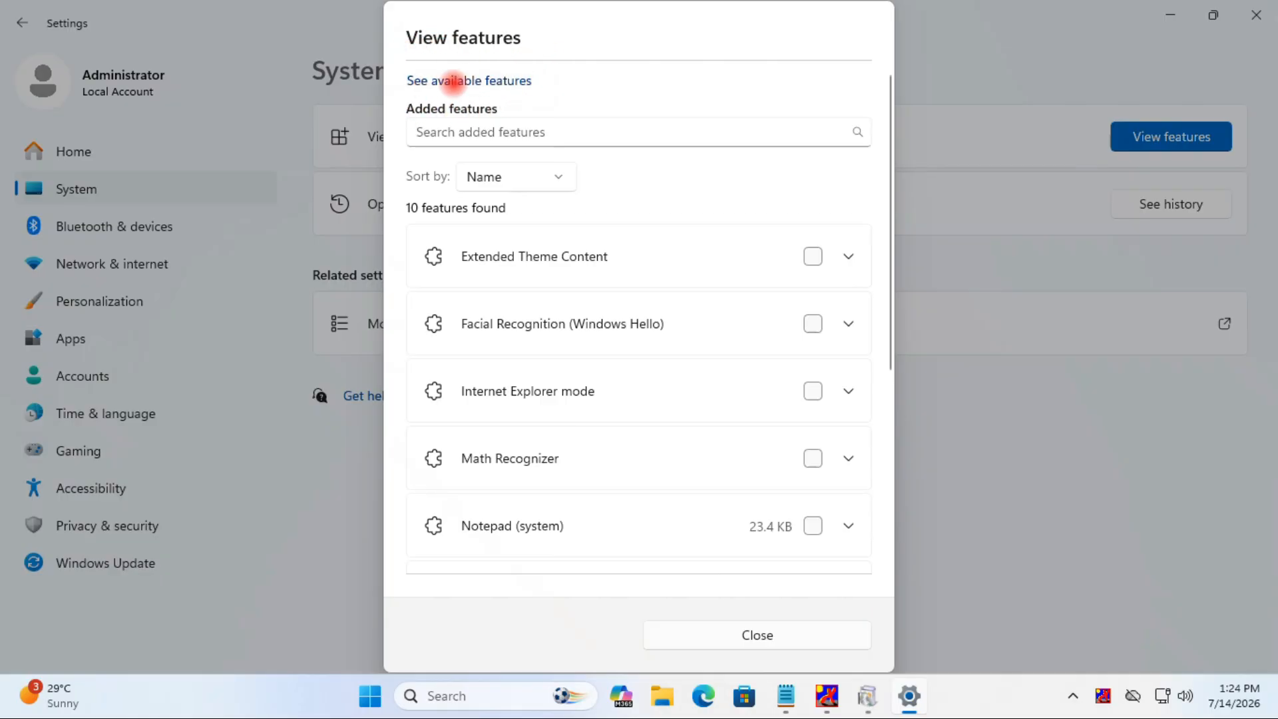
left_click(477, 81)
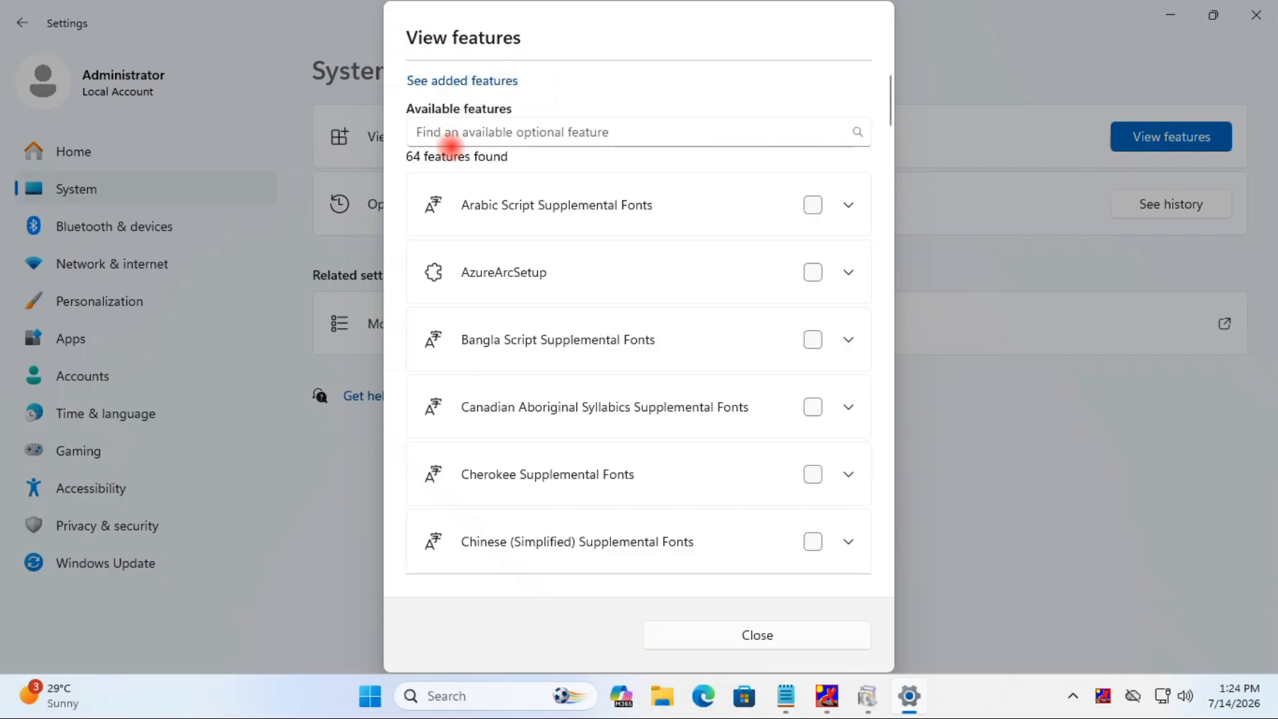
- Search the available features for "Windows Media" and add Windows Media Player Legacy (App) with its description expanded
left_click(549, 132)
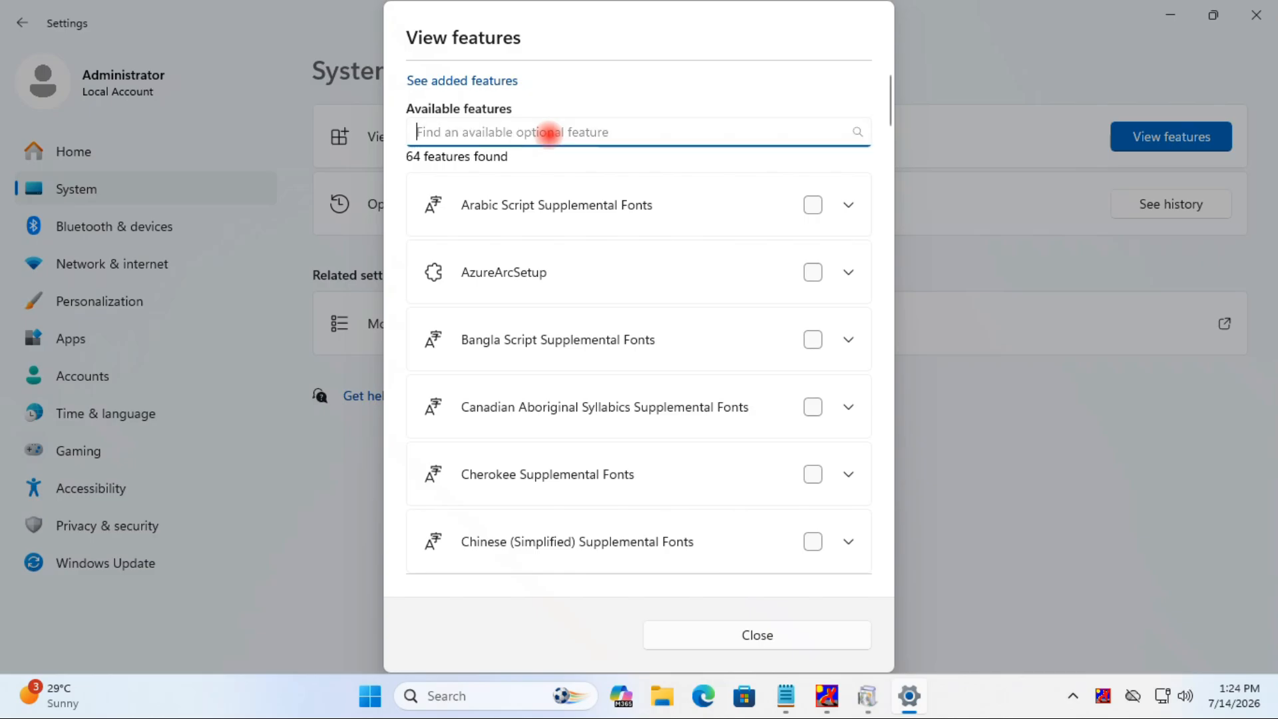
type("Wi")
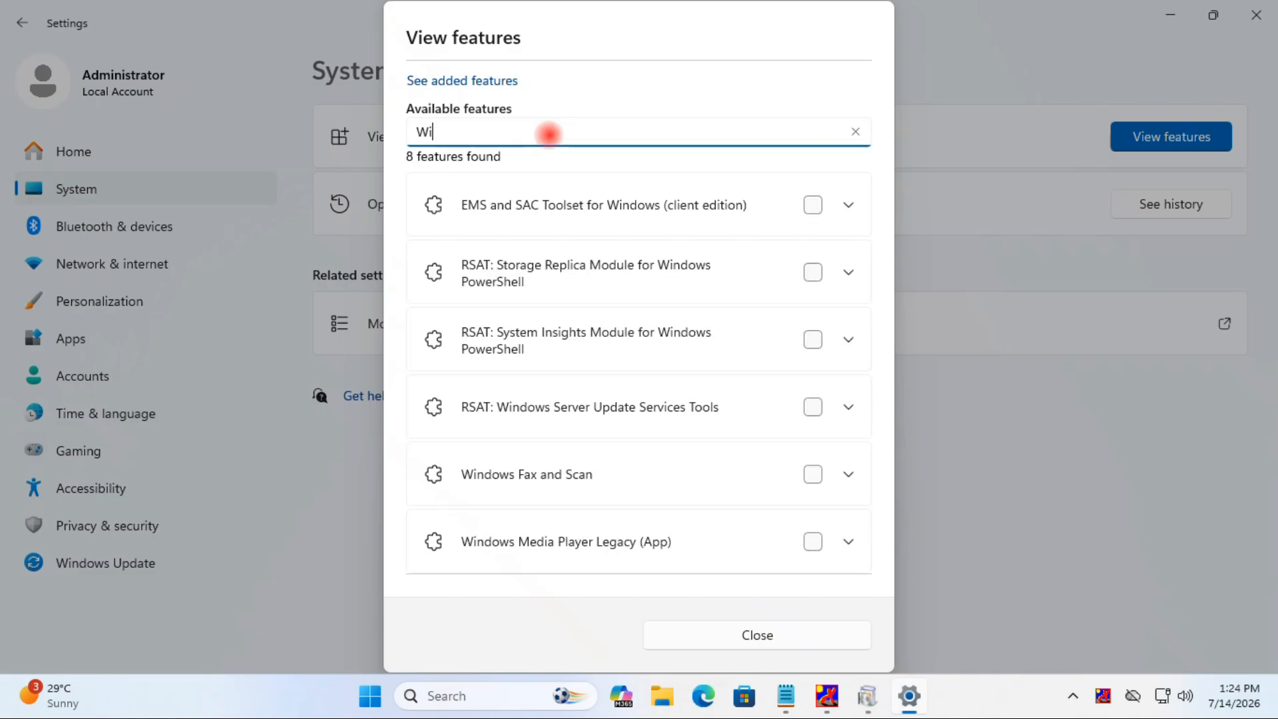
type("ndows Media")
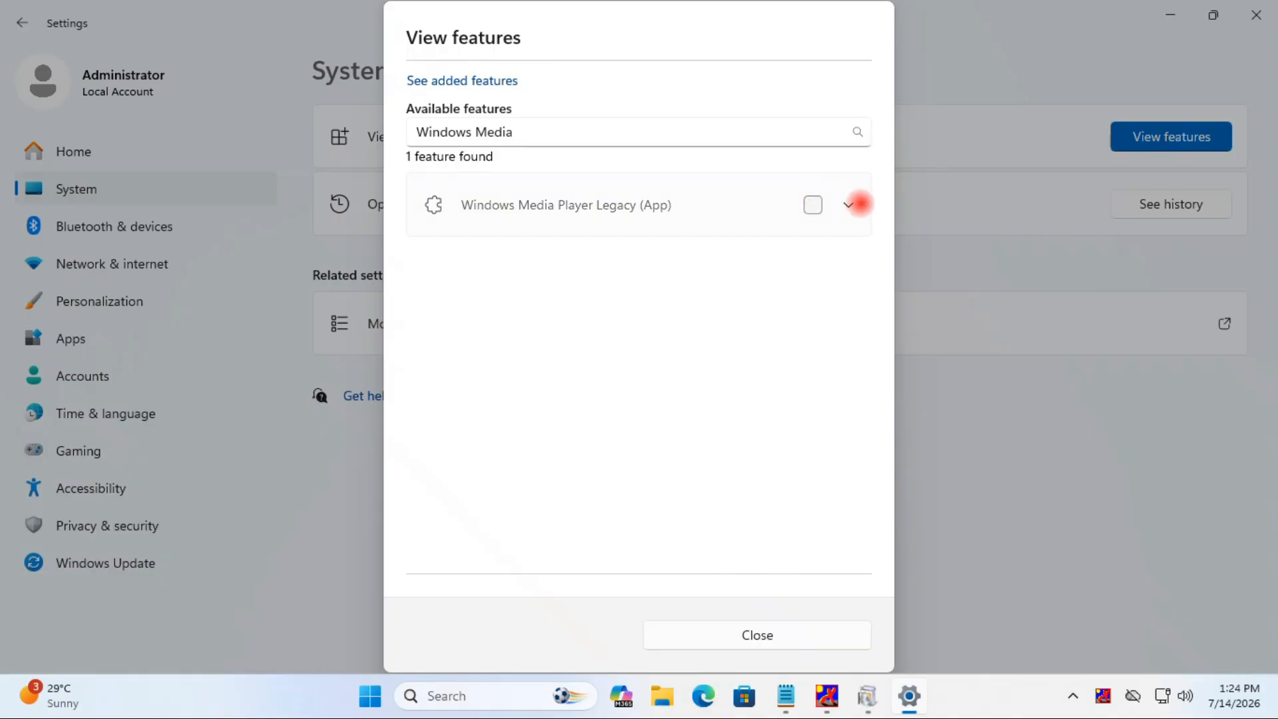
left_click(849, 205)
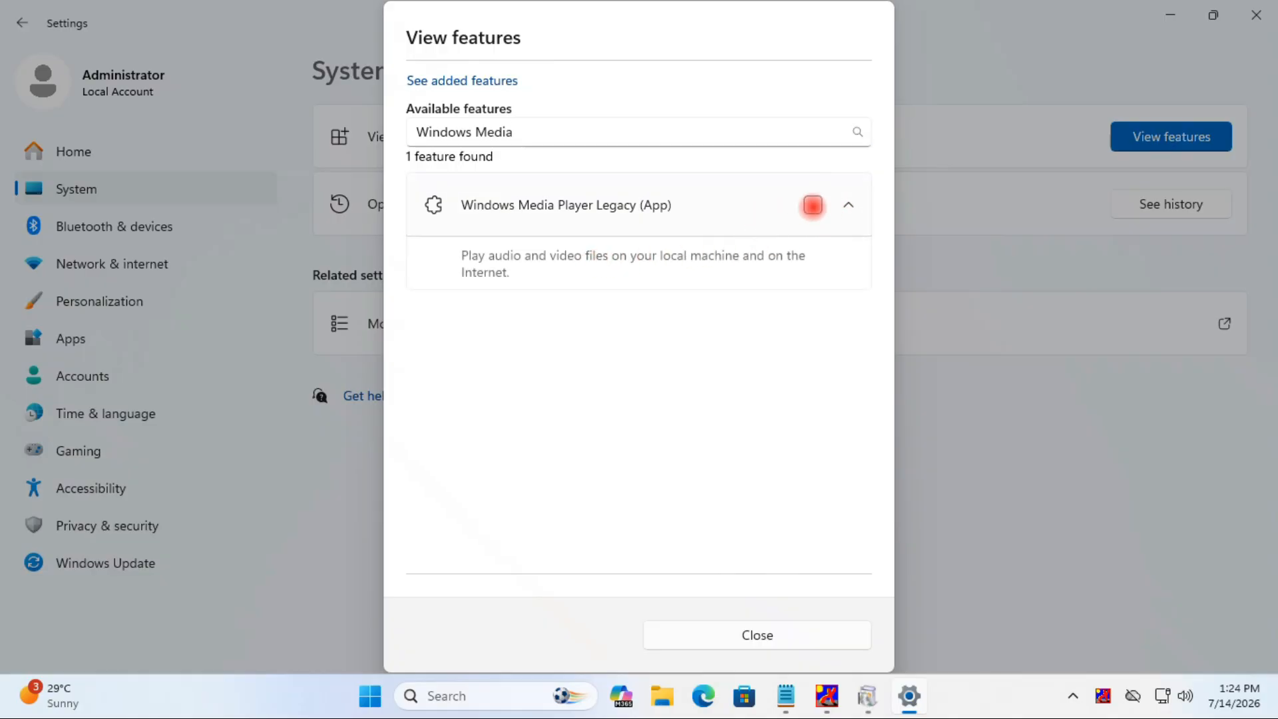
left_click(813, 205)
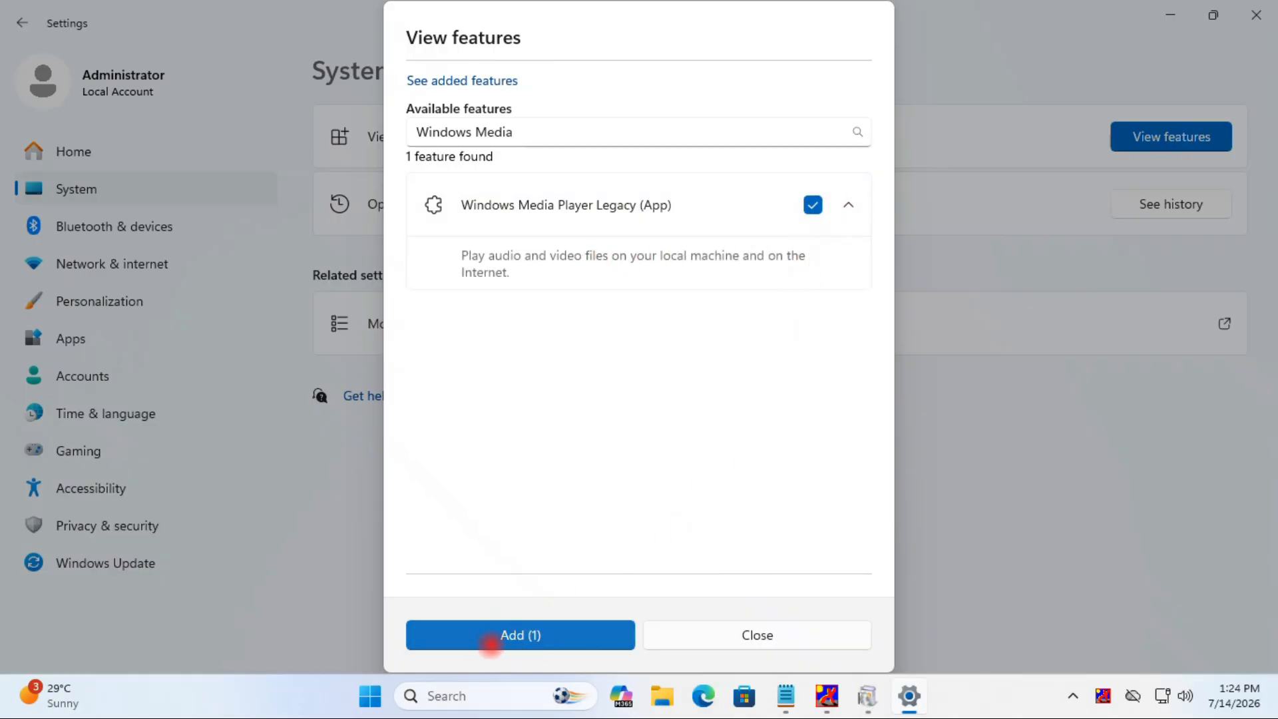
left_click(490, 641)
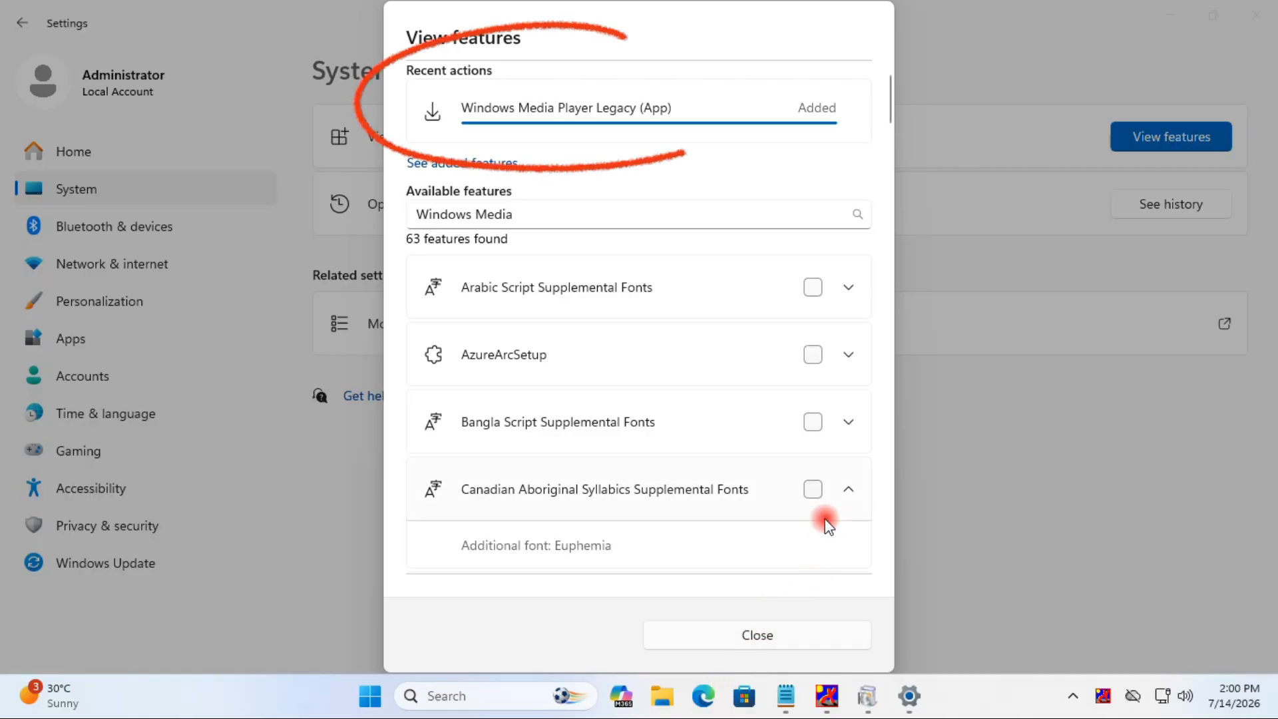
left_click(813, 489)
left_click(813, 418)
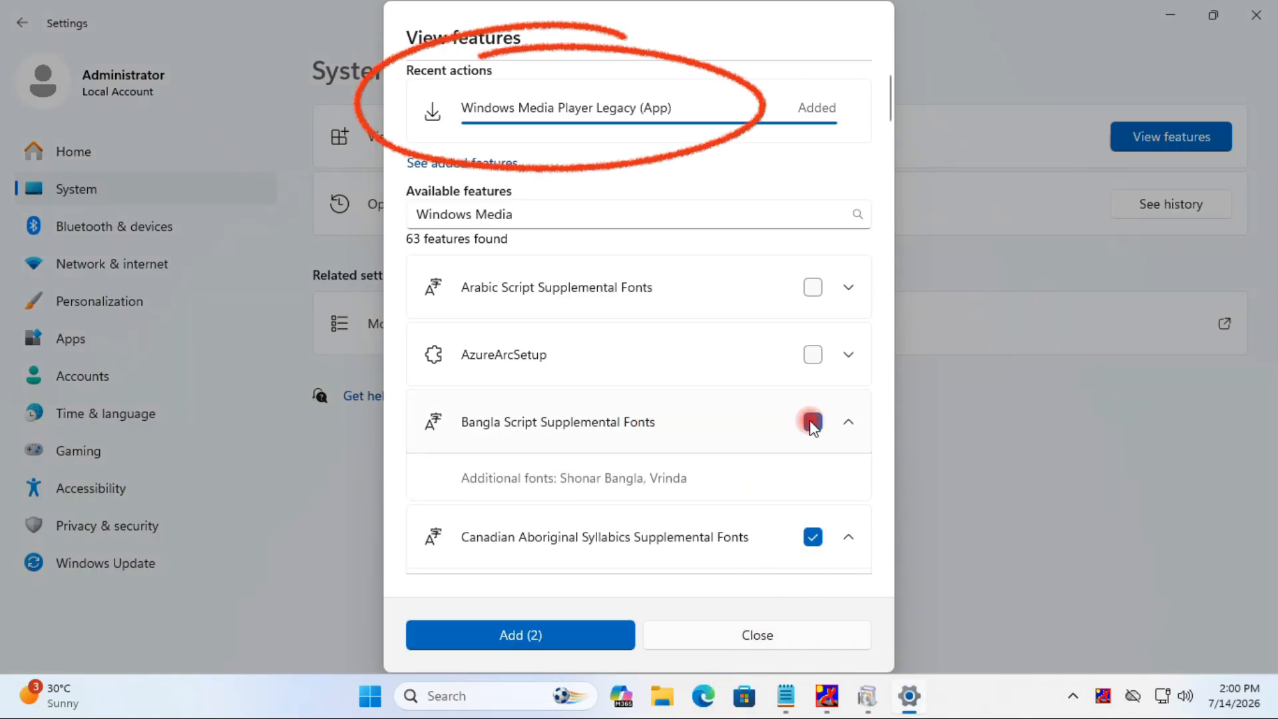
left_click(811, 356)
left_click(809, 285)
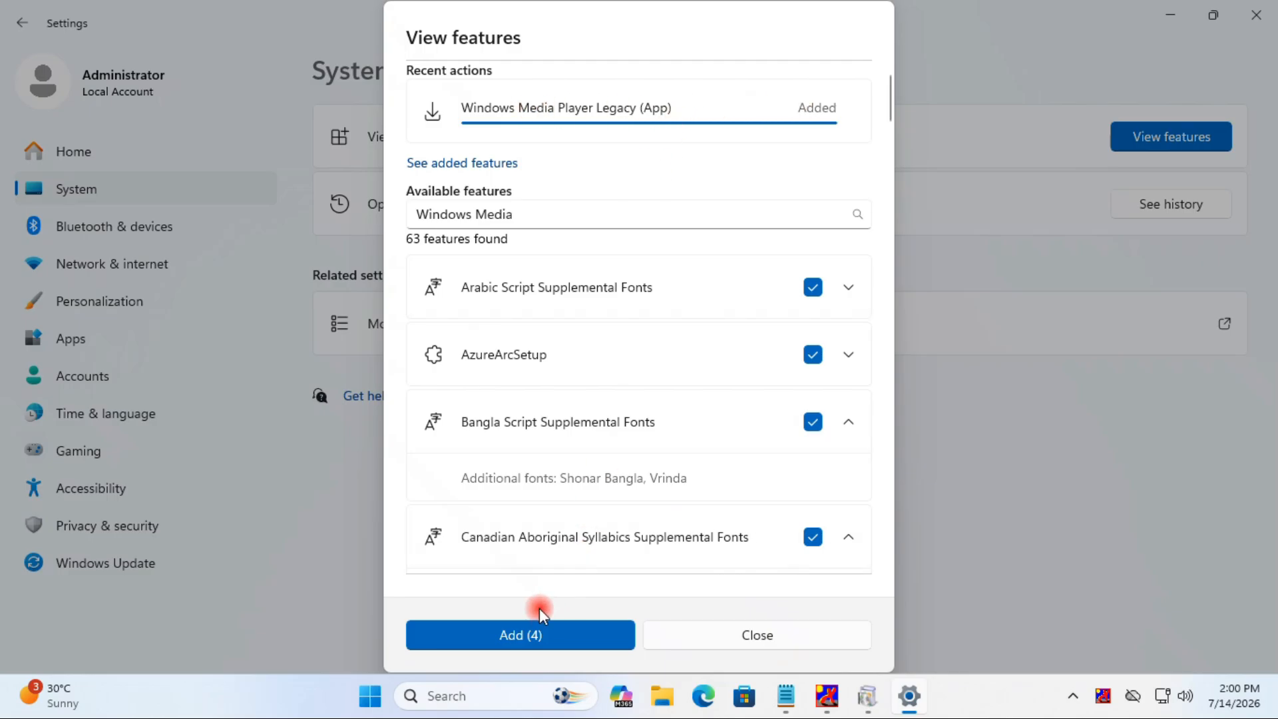
- Close the available features list without adding the selected features and return to the Optional features page
left_click(755, 636)
left_click(876, 316)
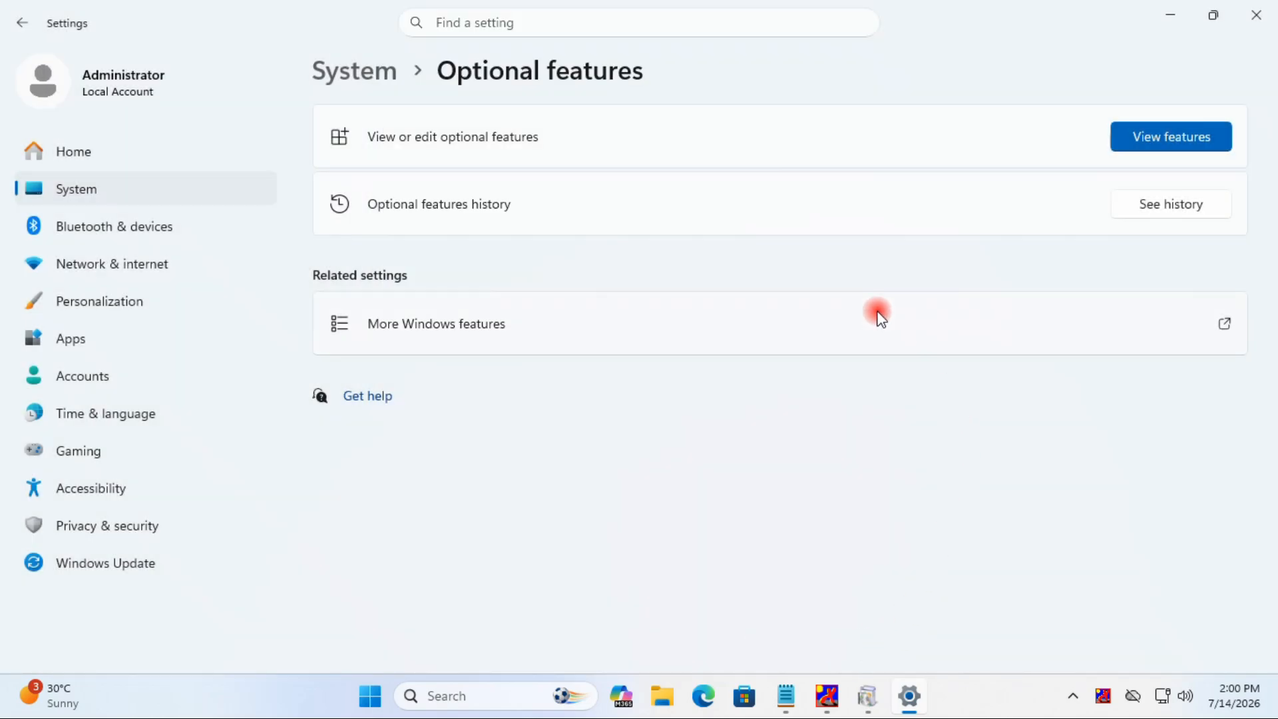